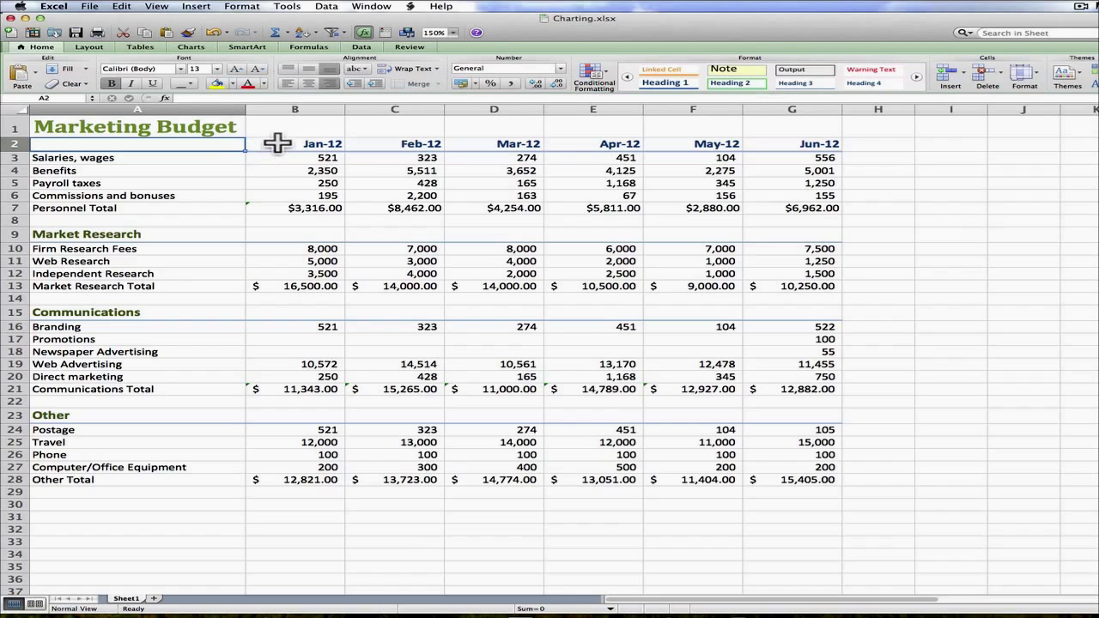
pyautogui.click(276, 144)
pyautogui.moveTo(366, 138); pyautogui.dragTo(797, 140)
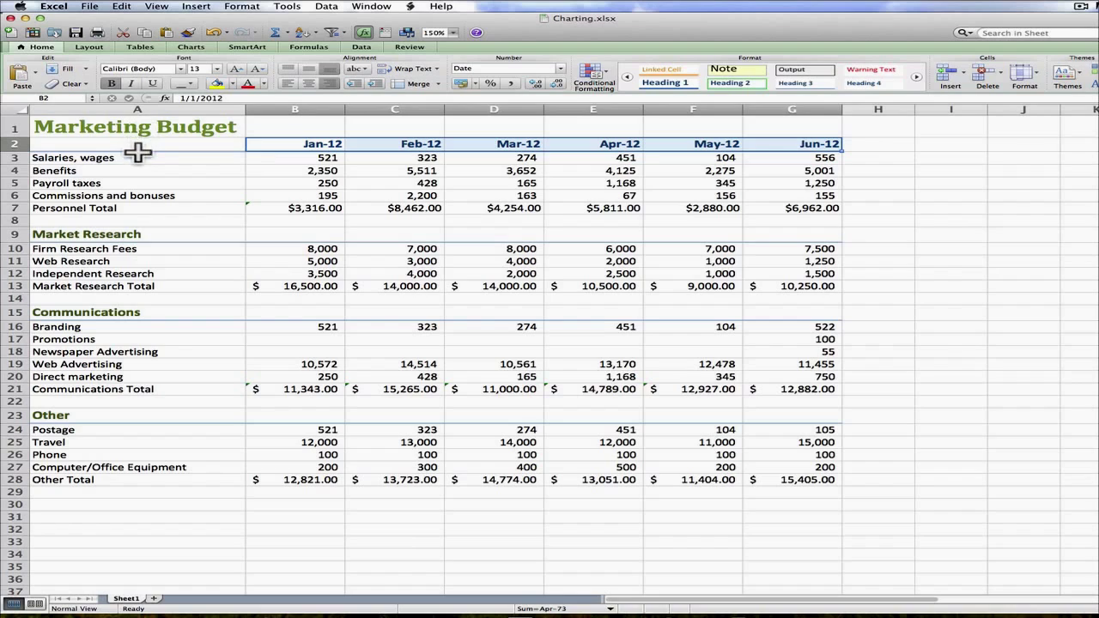
pyautogui.moveTo(147, 155); pyautogui.dragTo(152, 190)
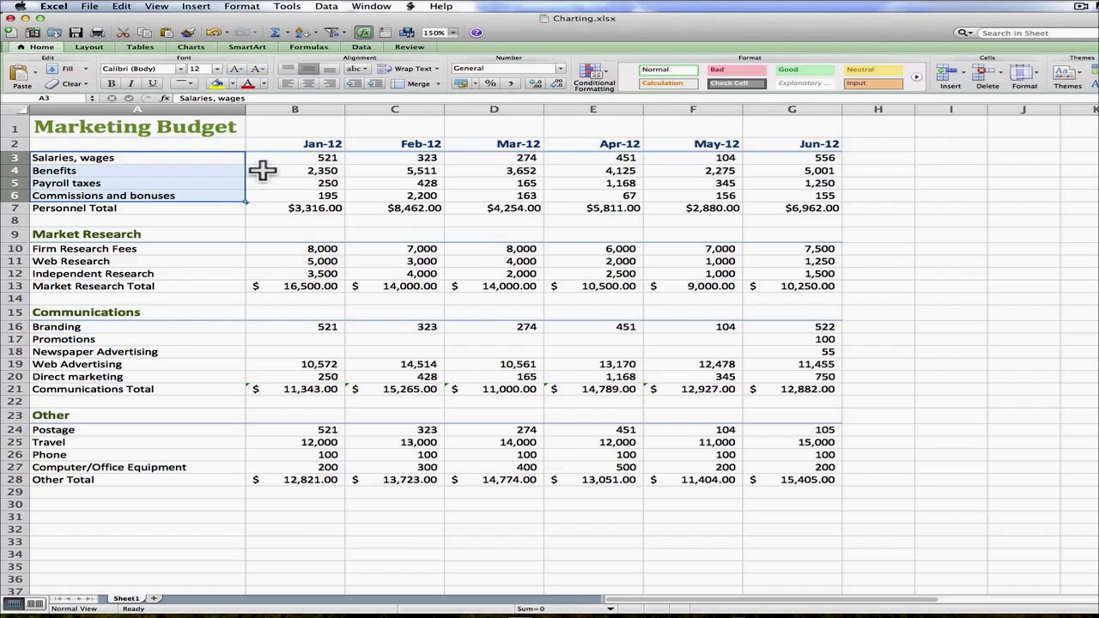
# - Insert a 2-D clustered column chart from the month headers and personnel expense rows in A2:G6
pyautogui.click(194, 146)
pyautogui.moveTo(193, 146); pyautogui.dragTo(791, 189)
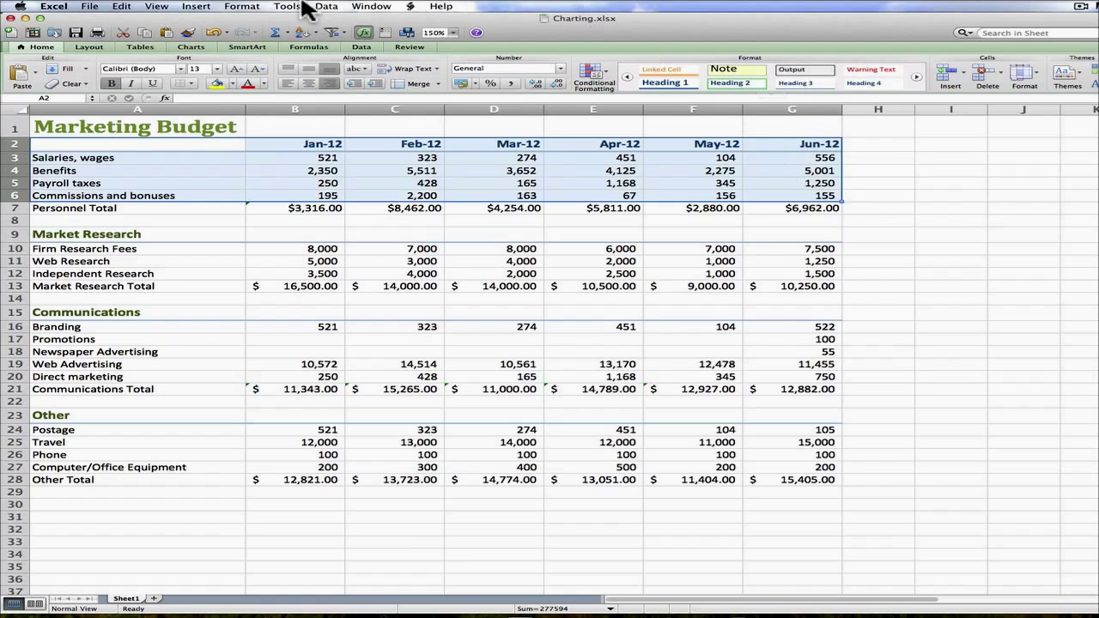
pyautogui.click(196, 7)
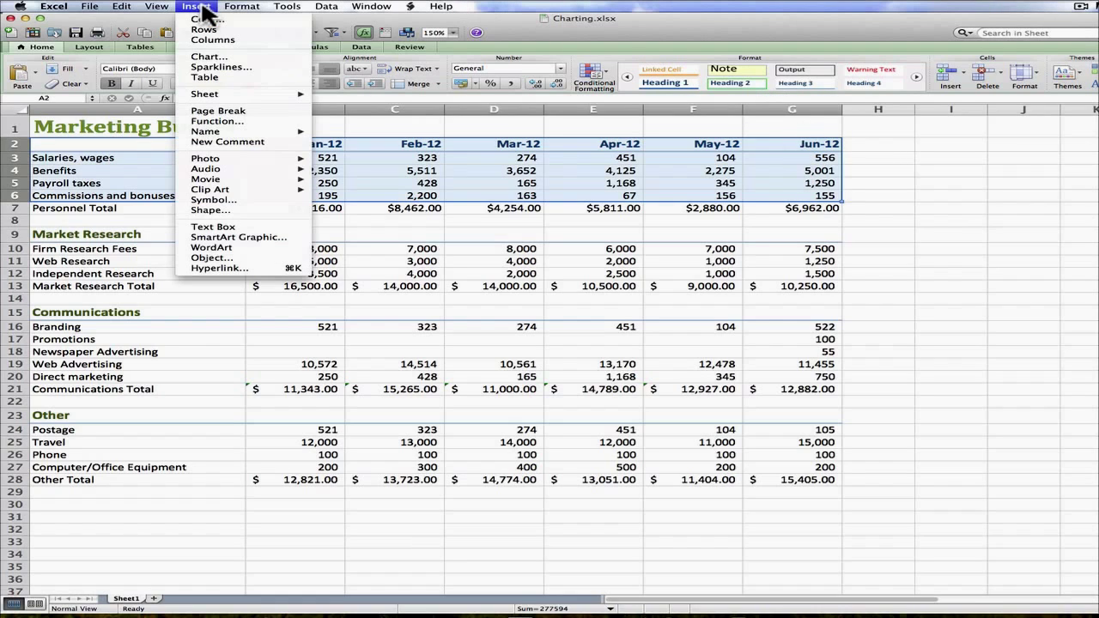
pyautogui.click(206, 55)
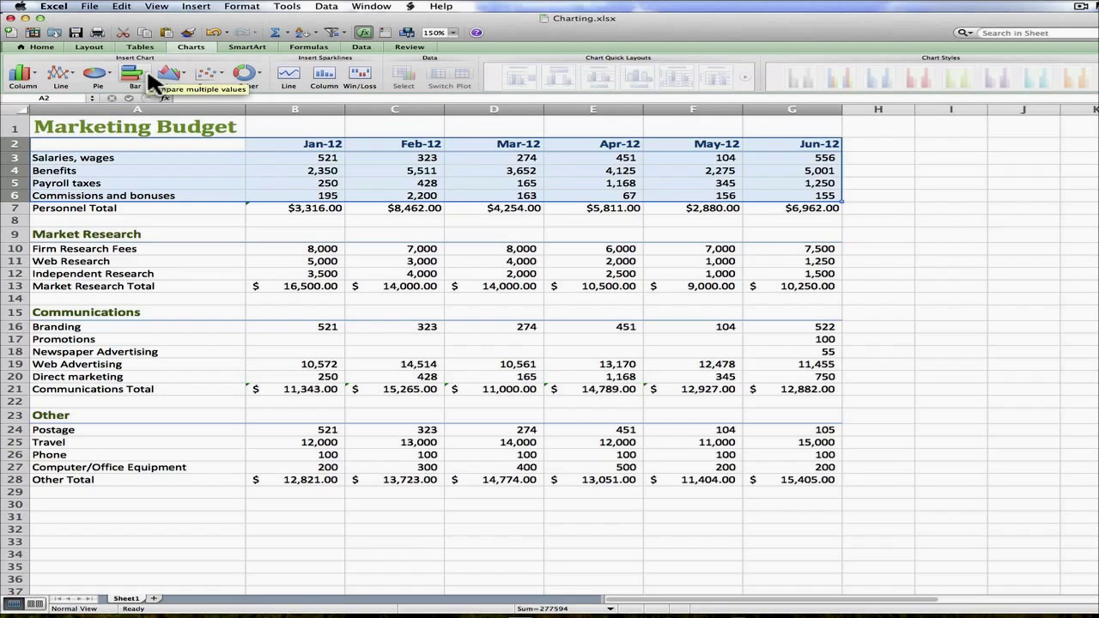
pyautogui.click(21, 75)
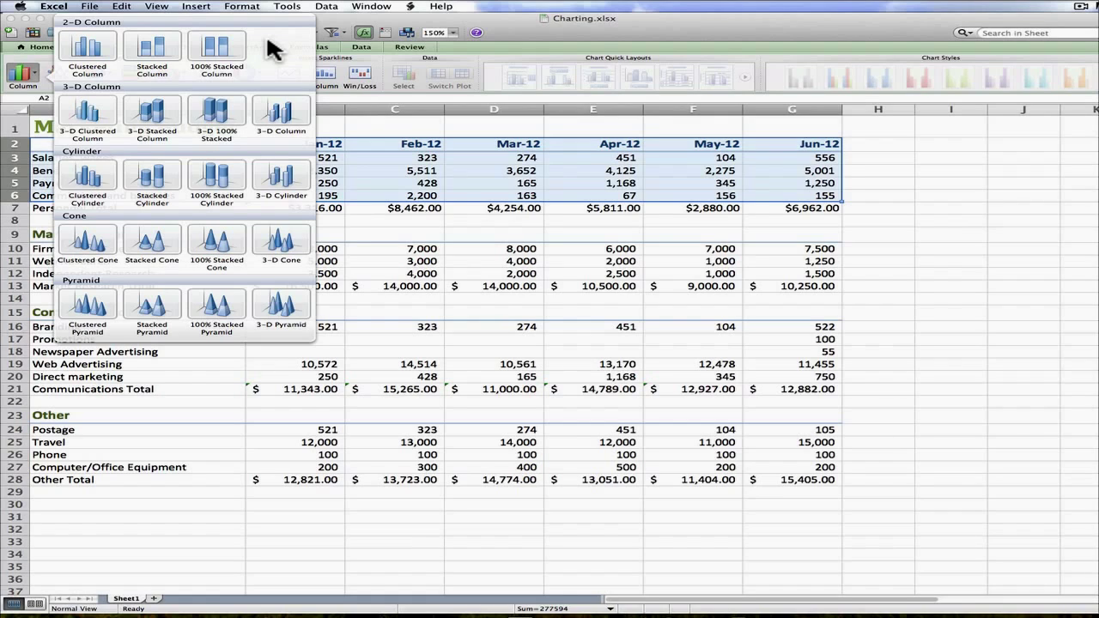
pyautogui.click(95, 58)
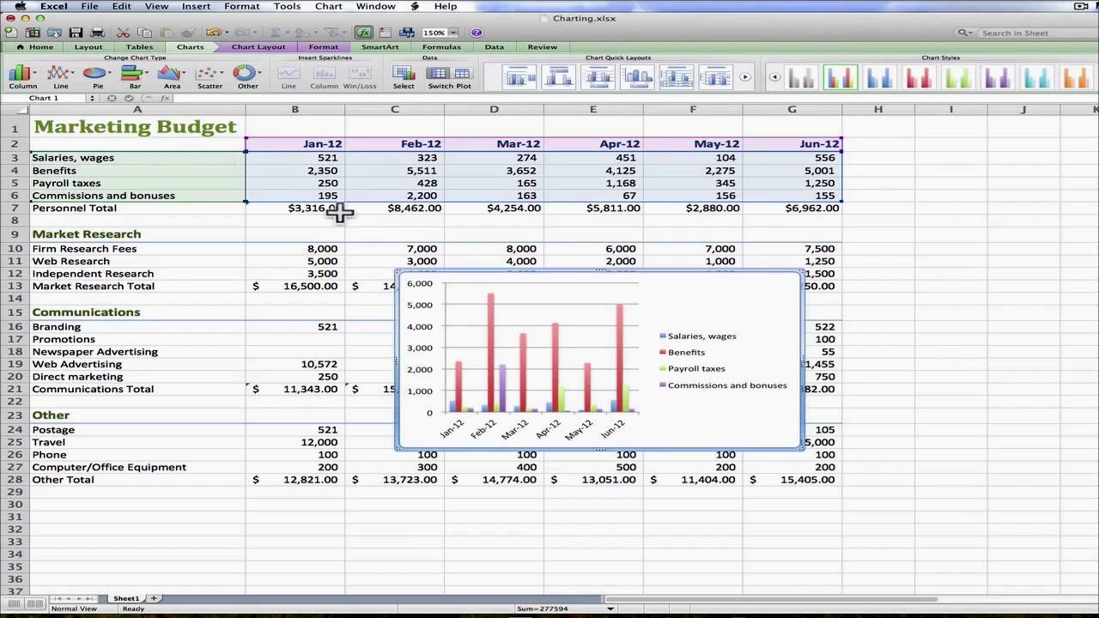
# - Move the column chart from Sheet1 onto a new sheet named Budget Chart
pyautogui.moveTo(718, 305); pyautogui.dragTo(644, 170)
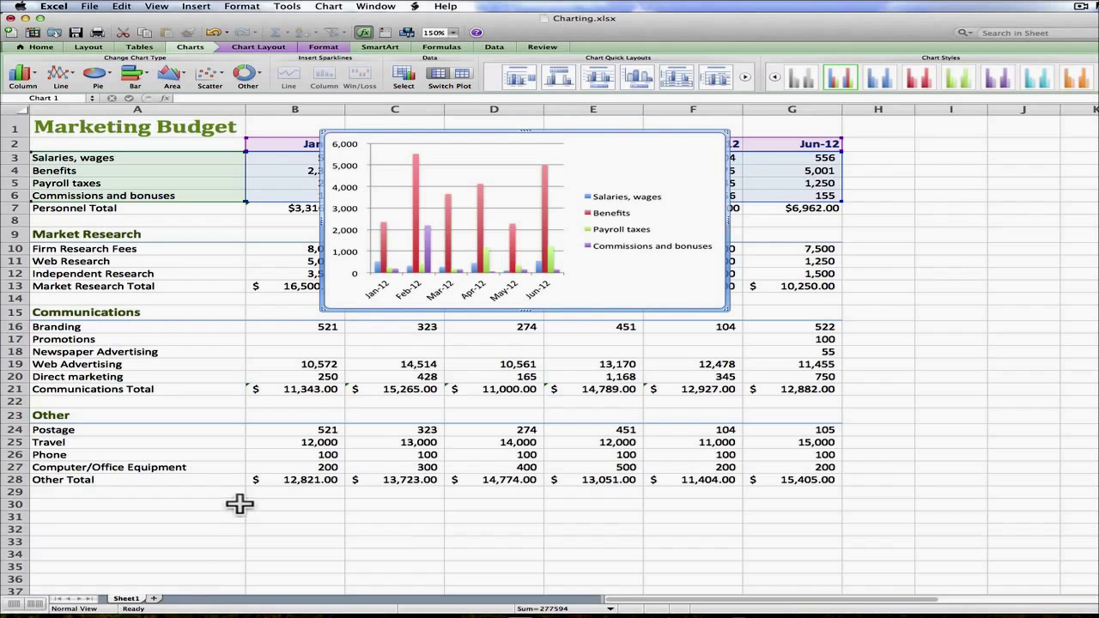
pyautogui.moveTo(632, 157); pyautogui.dragTo(714, 203)
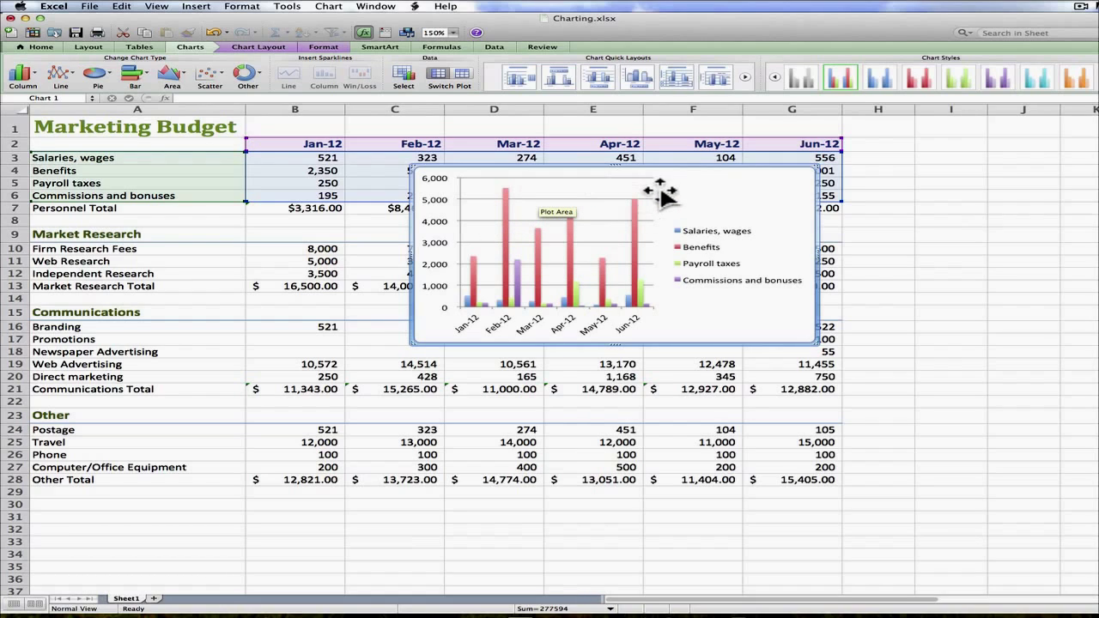
pyautogui.rightClick(736, 193)
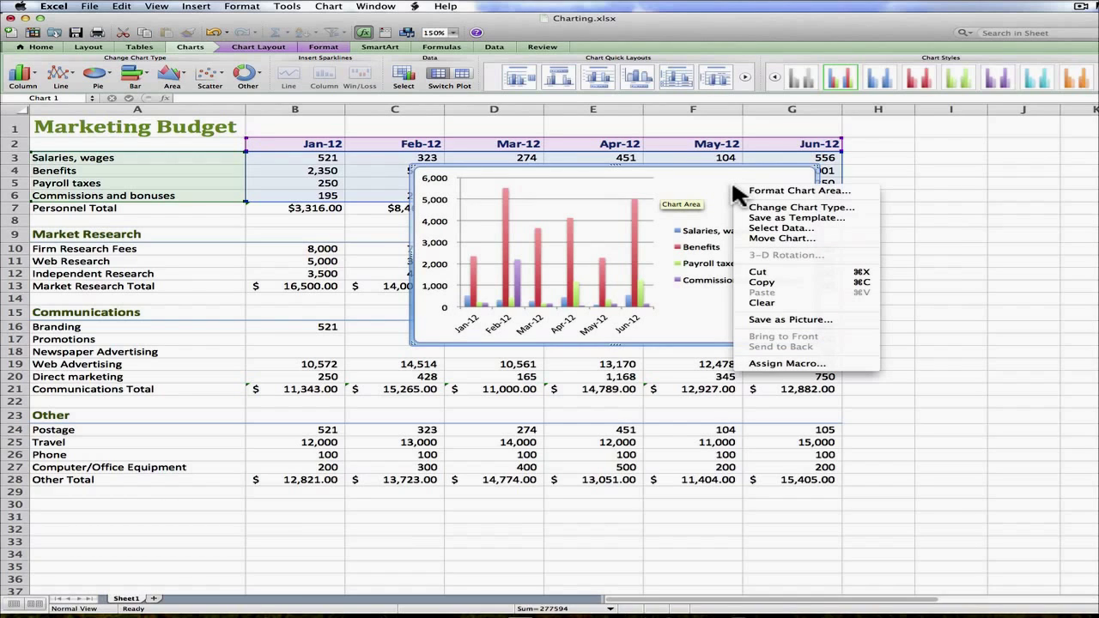
pyautogui.click(788, 239)
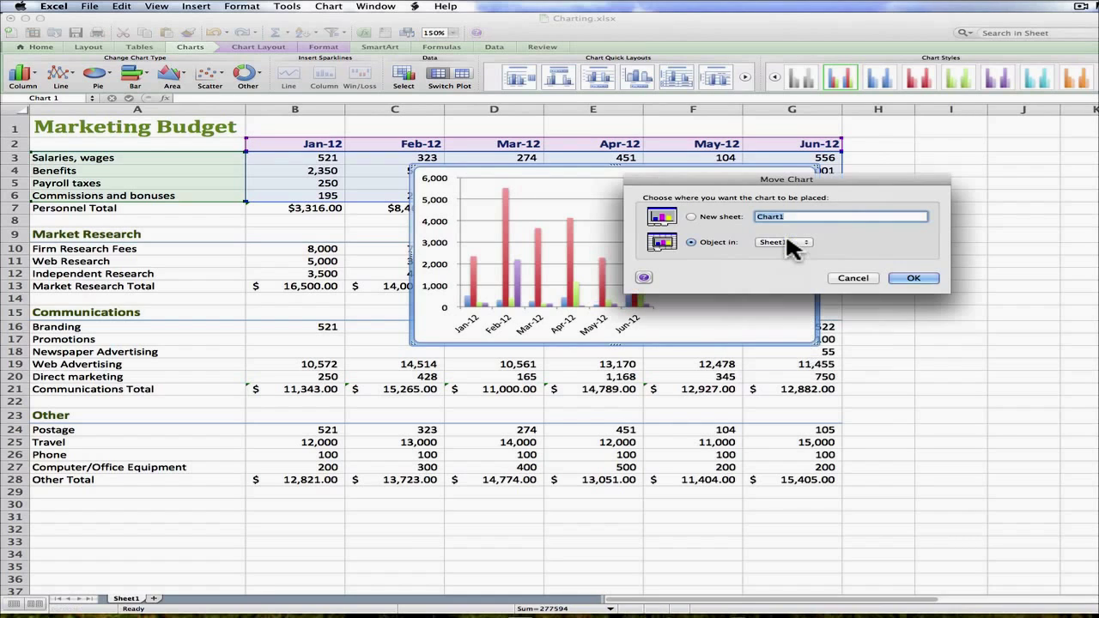
pyautogui.click(720, 218)
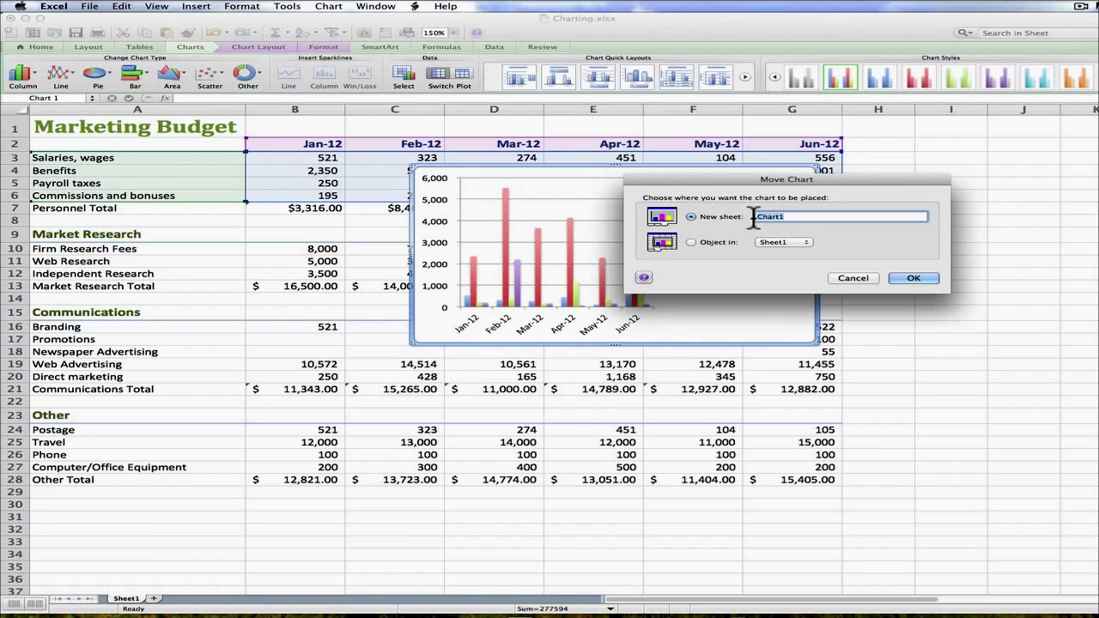
pyautogui.write('Budget Chart')
pyautogui.click(913, 277)
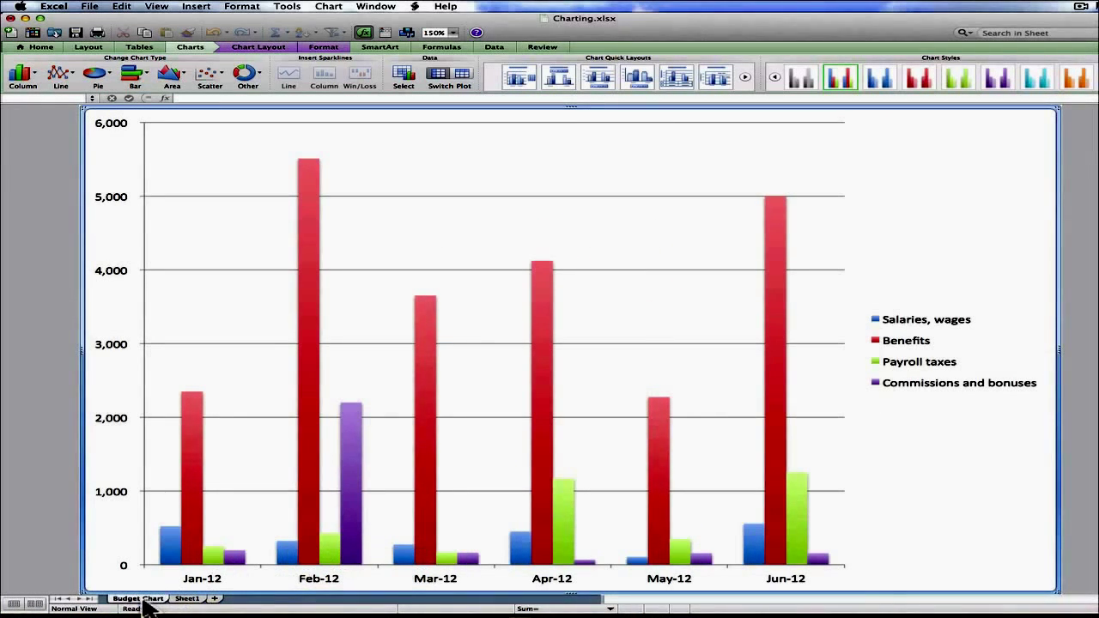
# - Review the source data on Sheet1, and inspect the Jun-12 and Apr-12 Benefits columns on the Budget Chart sheet
pyautogui.click(189, 600)
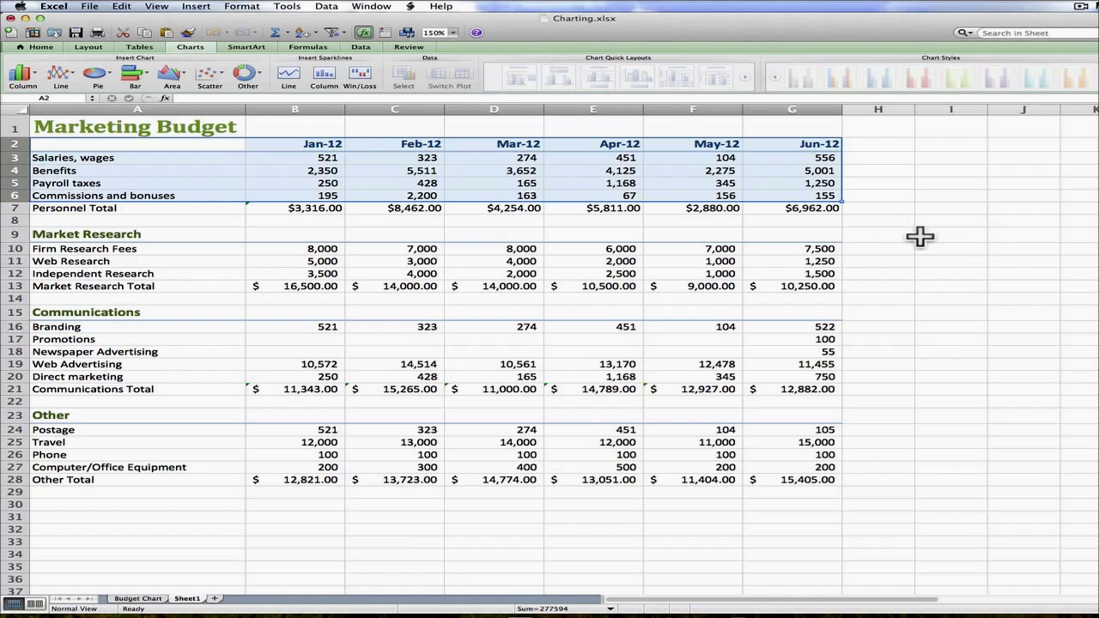
pyautogui.click(141, 599)
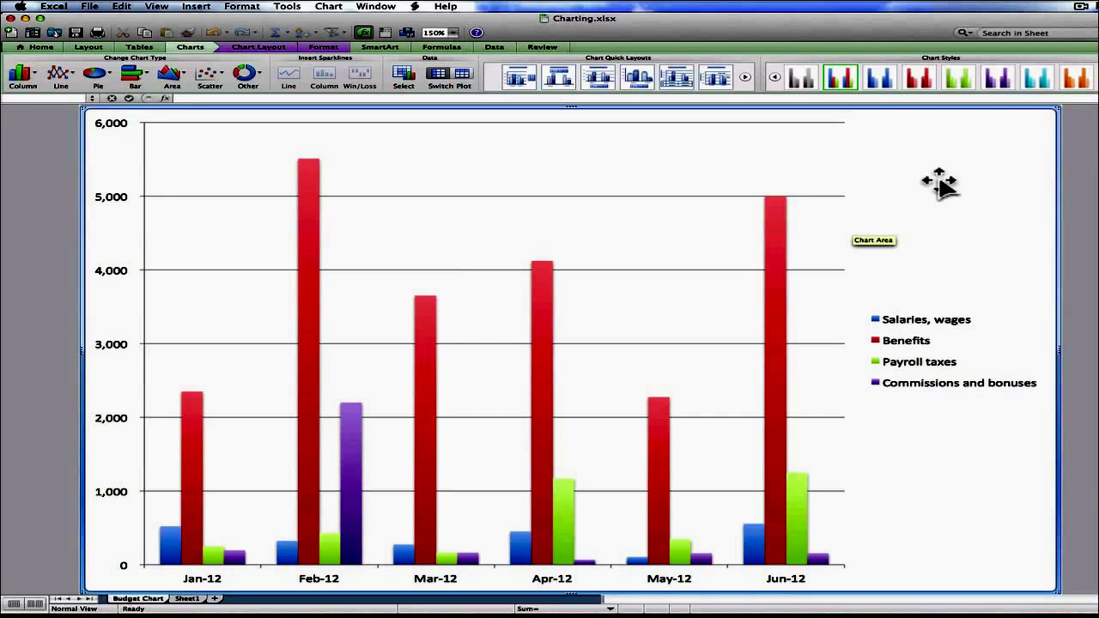
pyautogui.moveTo(777, 273)
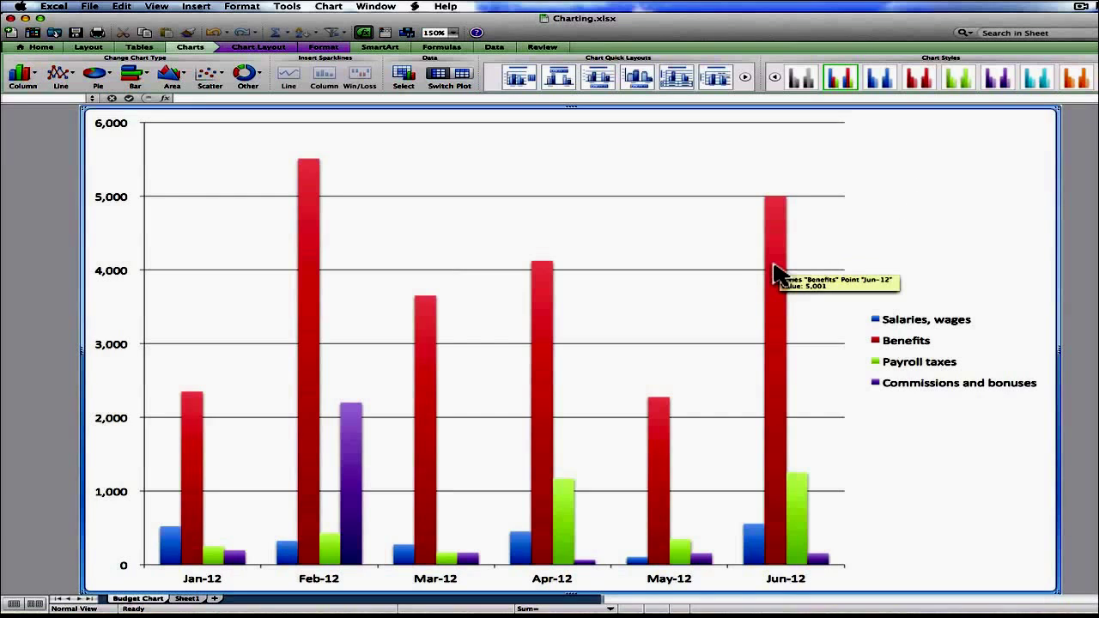
pyautogui.moveTo(552, 330)
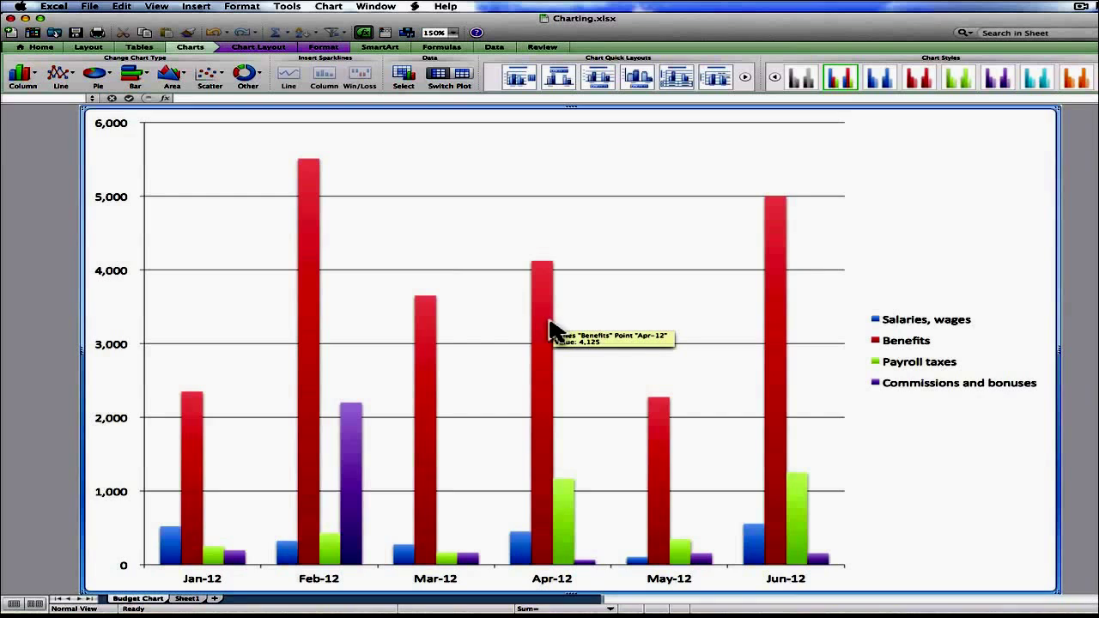
# - Place the chart legend at the top and format its text in dark blue small caps at size 12
pyautogui.doubleClick(963, 346)
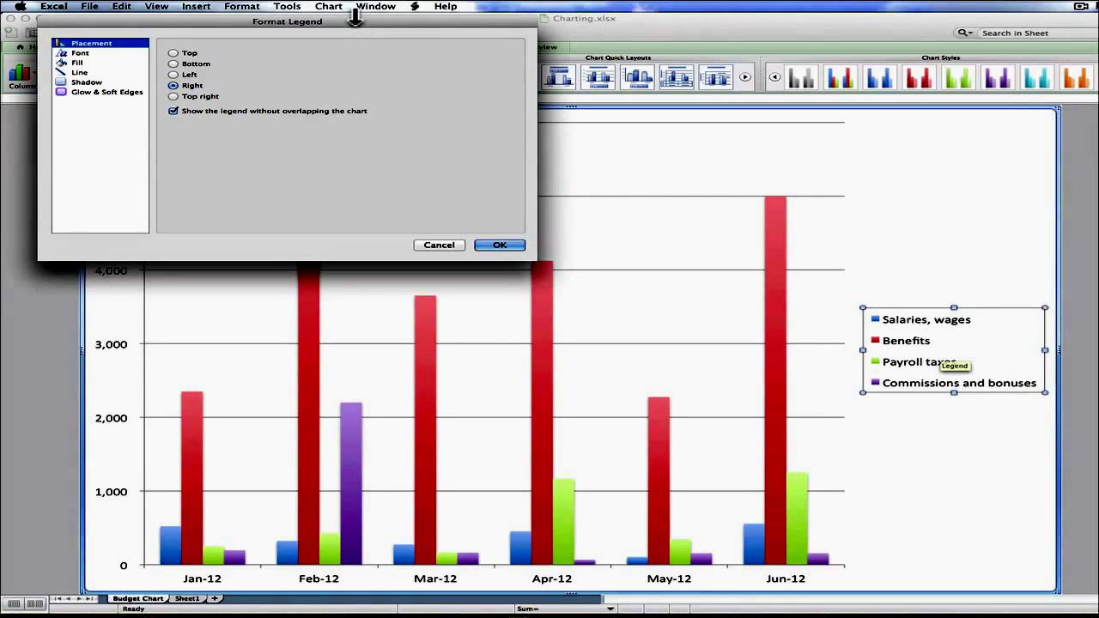
pyautogui.moveTo(363, 20); pyautogui.dragTo(617, 103)
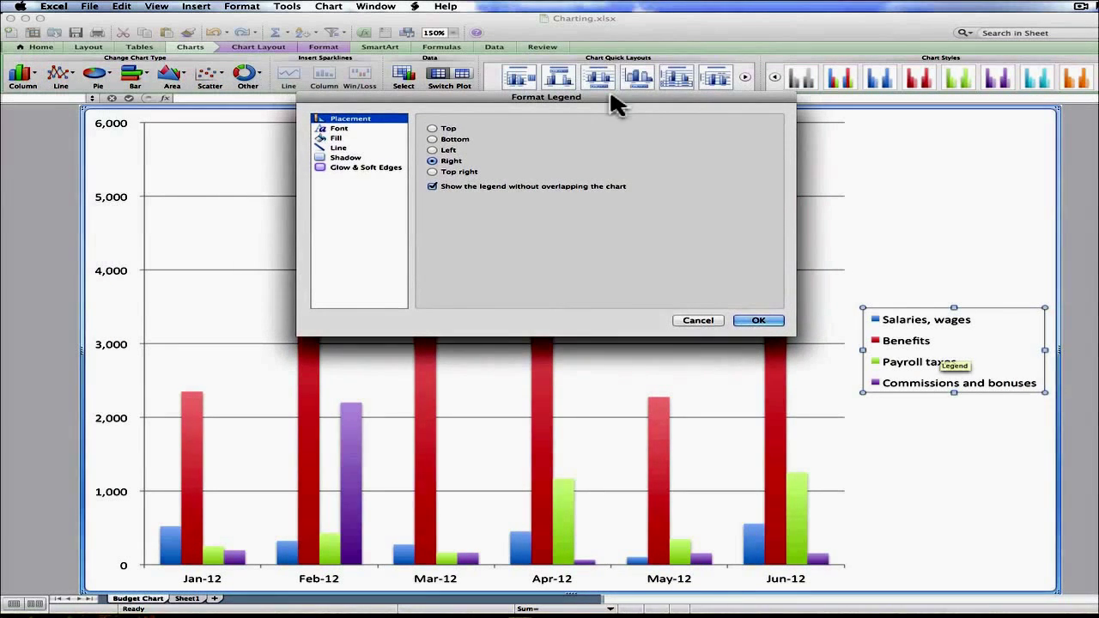
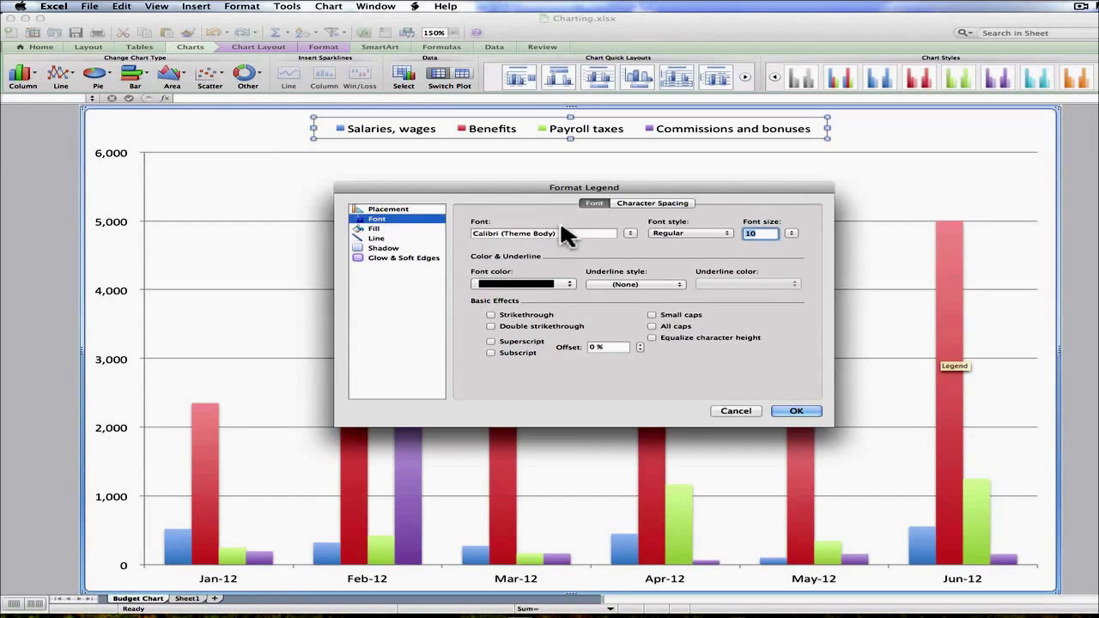
pyautogui.click(567, 284)
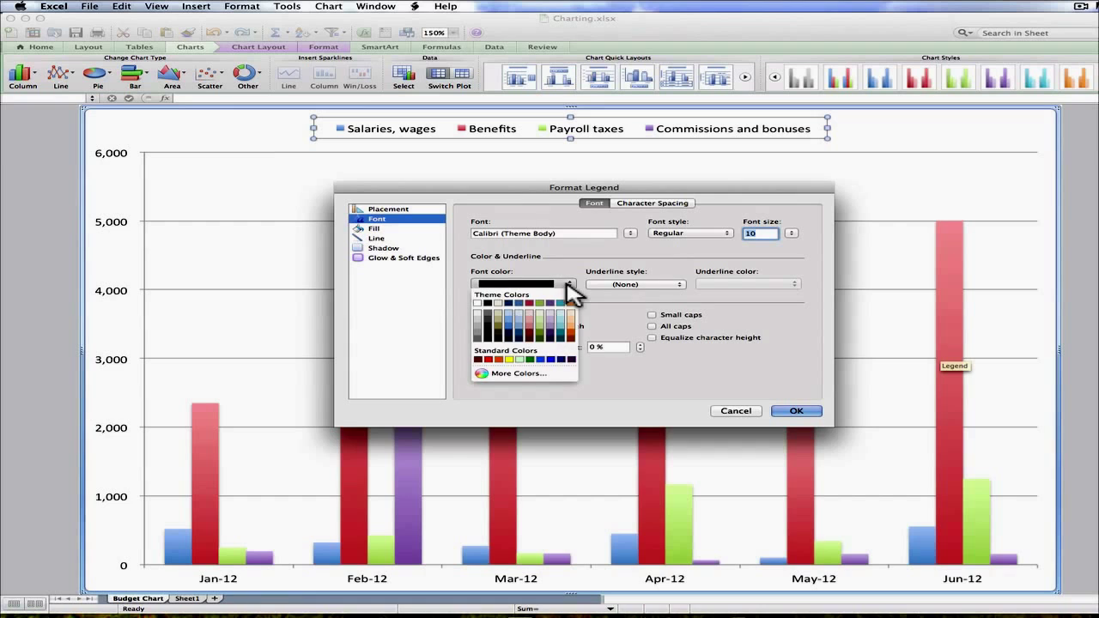
pyautogui.click(510, 304)
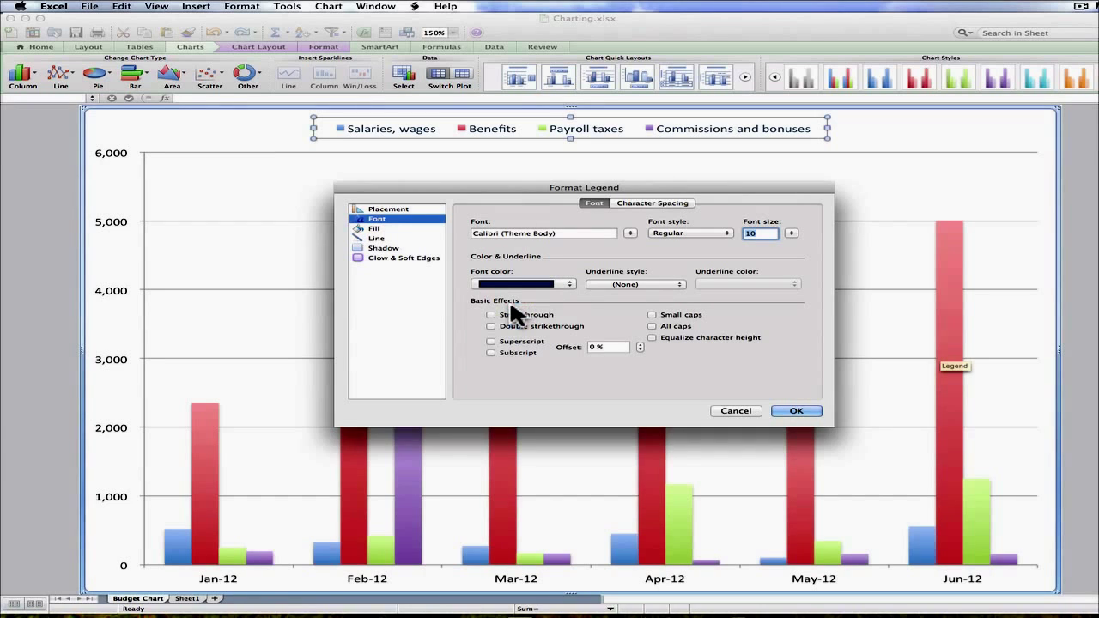
pyautogui.click(685, 314)
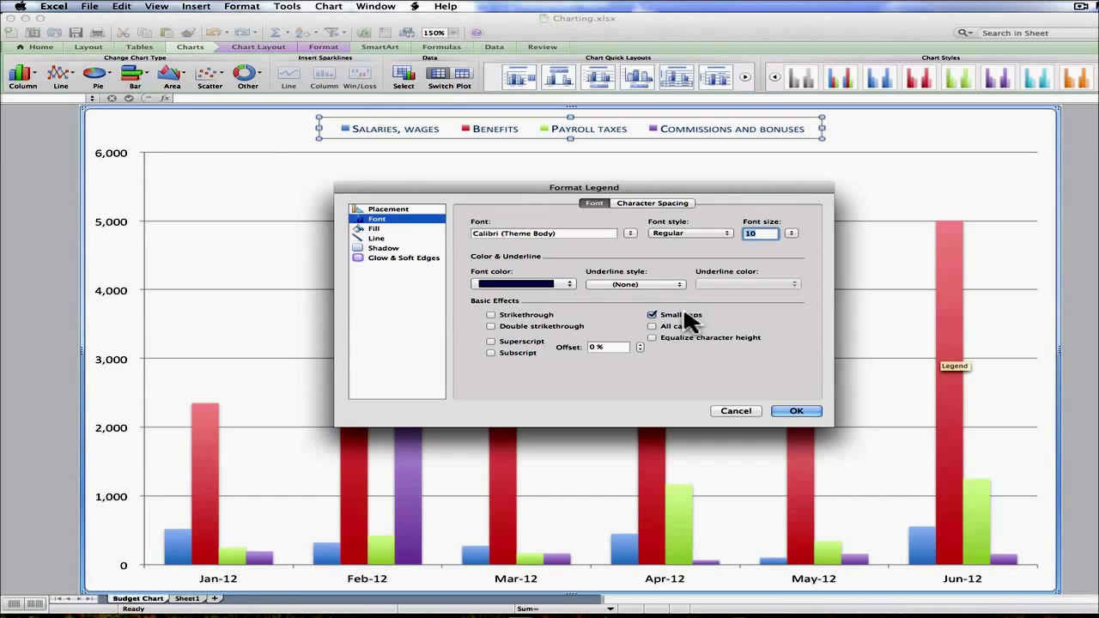
pyautogui.click(791, 233)
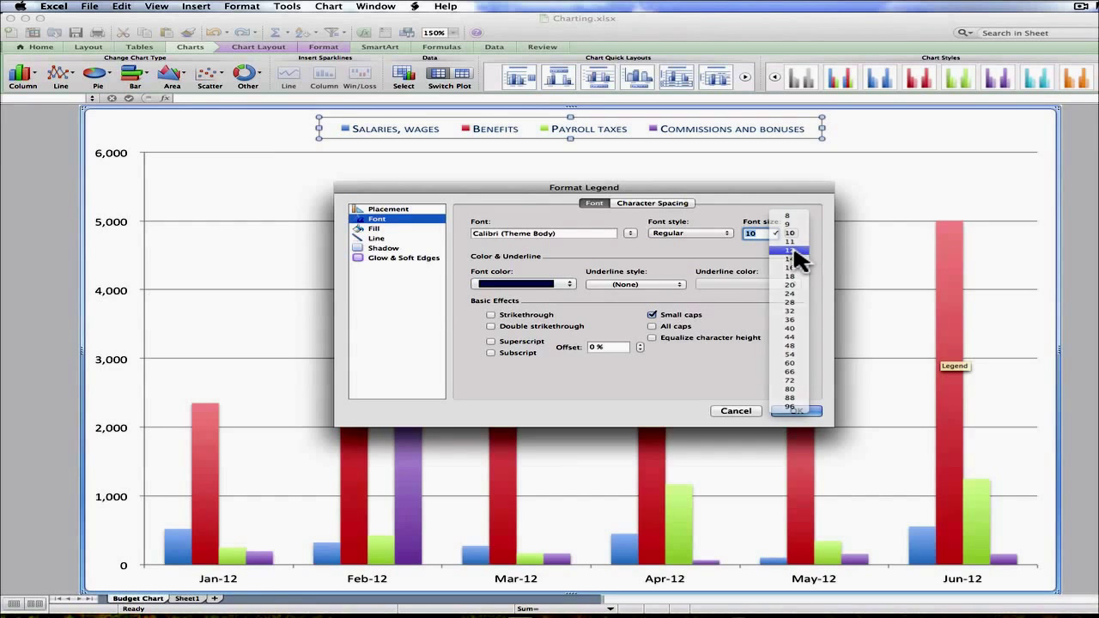
pyautogui.click(794, 249)
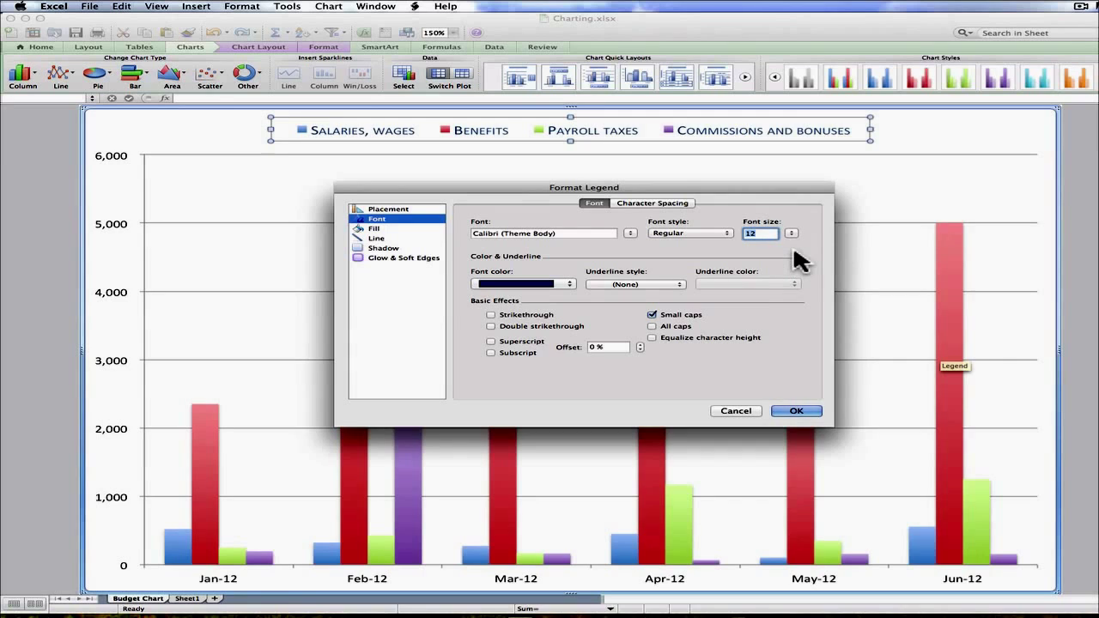
# - Give the legend a solid light grey fill
pyautogui.click(372, 229)
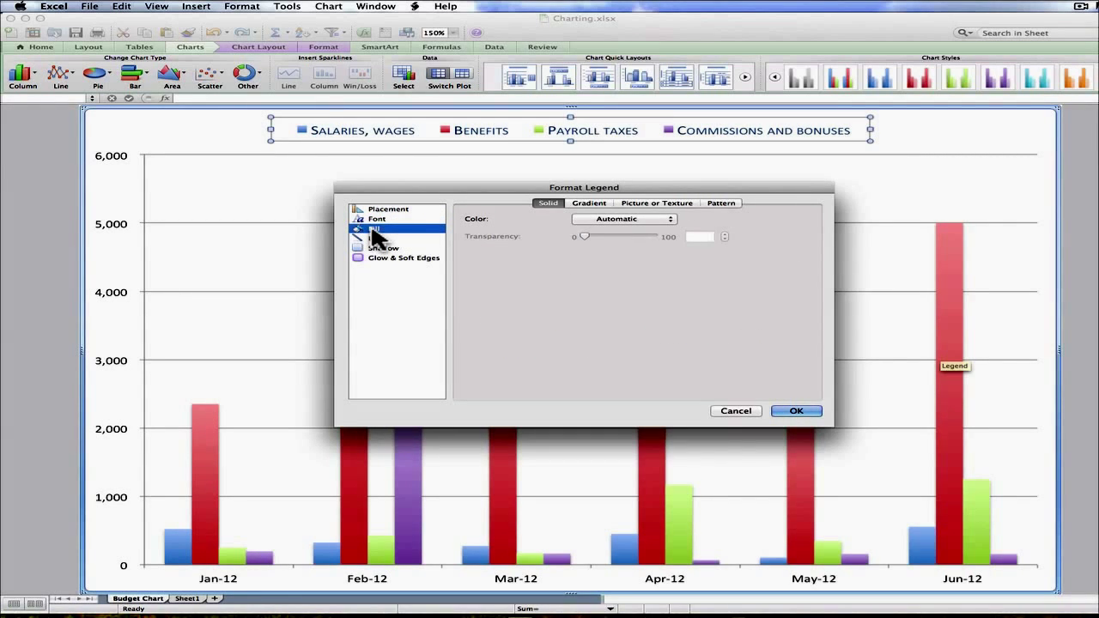
pyautogui.click(615, 220)
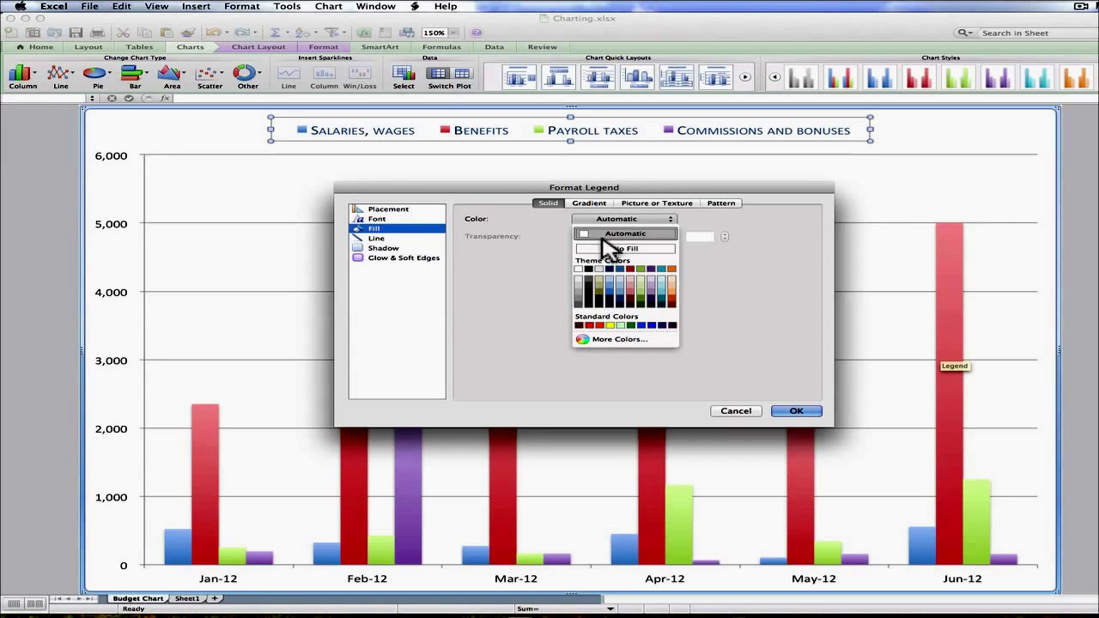
pyautogui.click(579, 269)
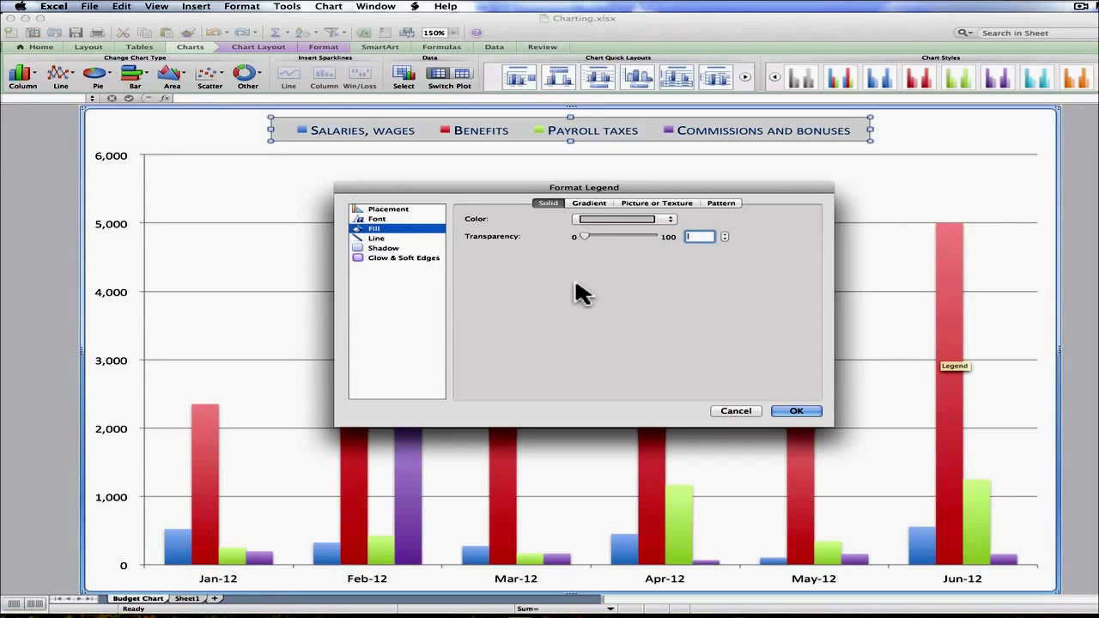
# - Outline the legend with a solid dark blue line, 1 pt in weight
pyautogui.click(391, 239)
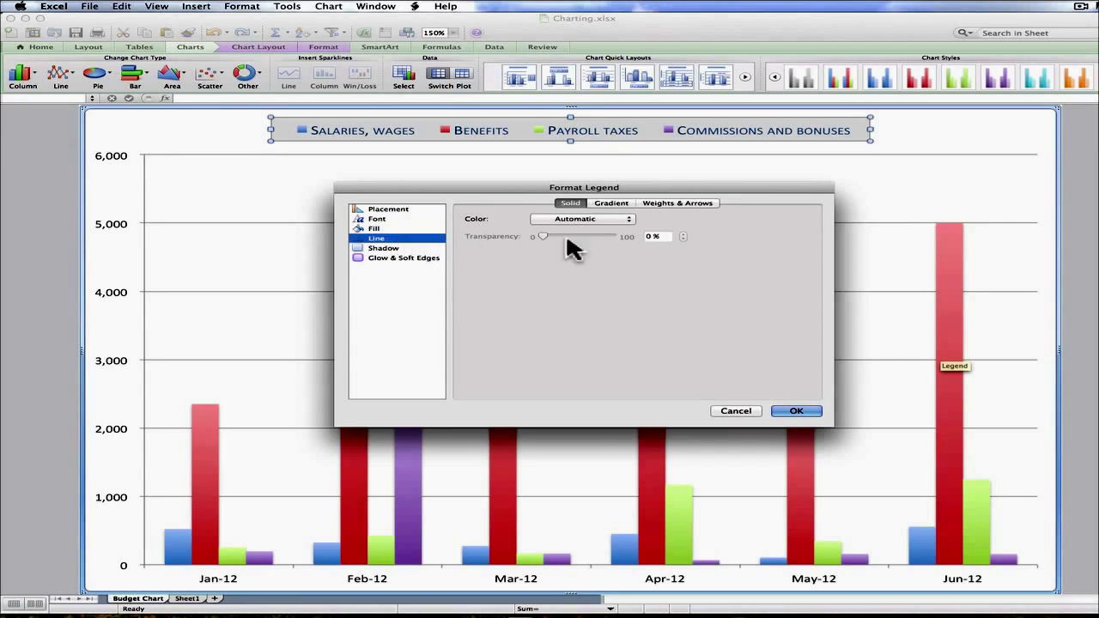
pyautogui.click(618, 225)
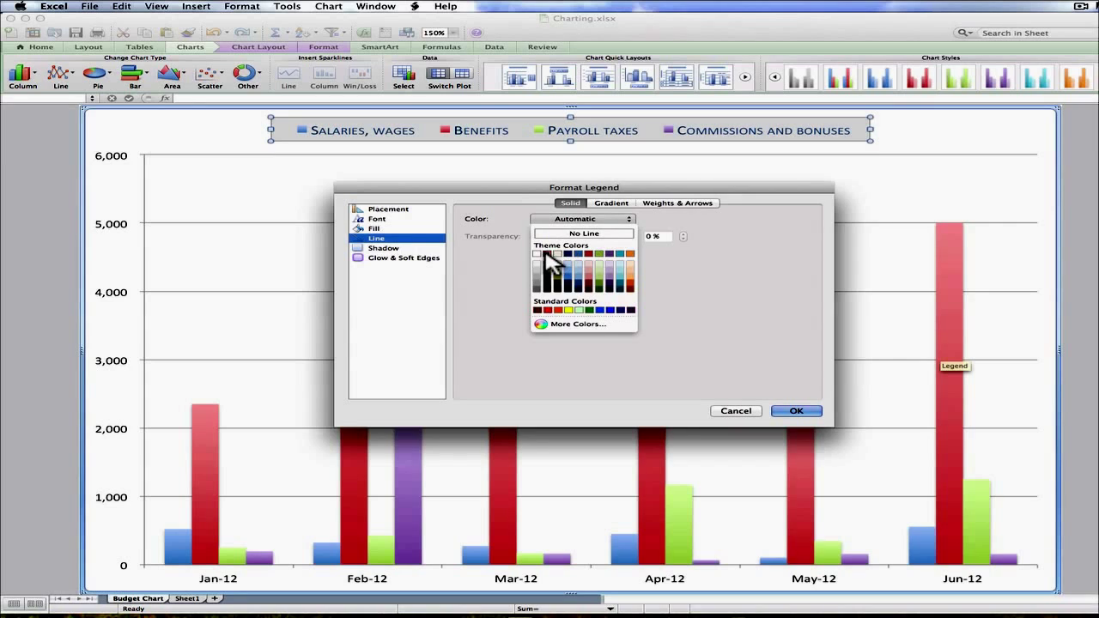
pyautogui.click(568, 254)
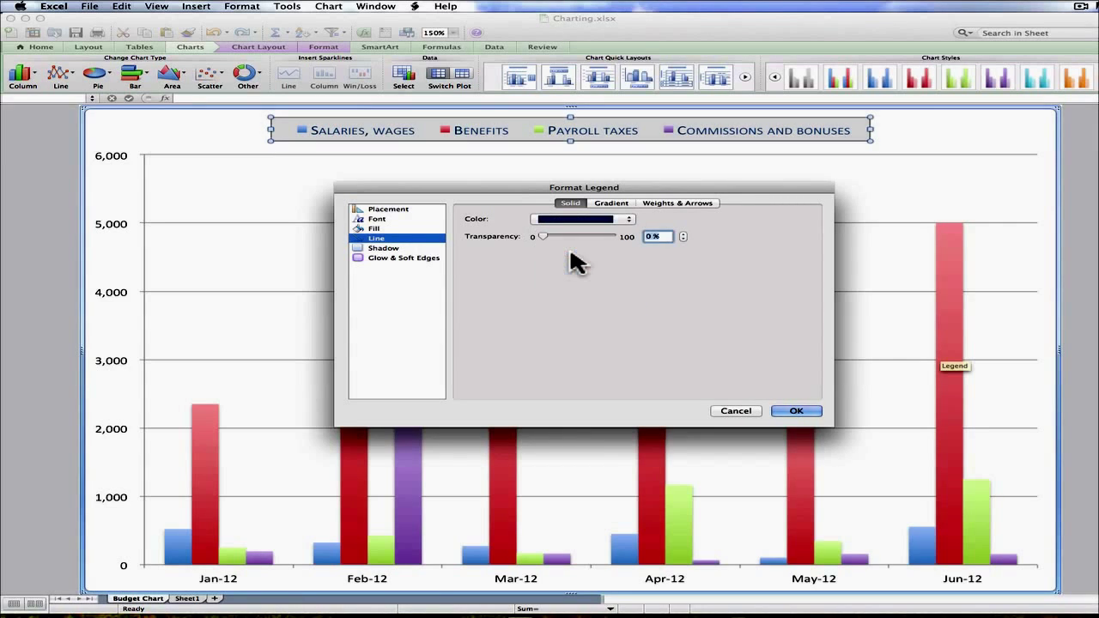
pyautogui.click(610, 205)
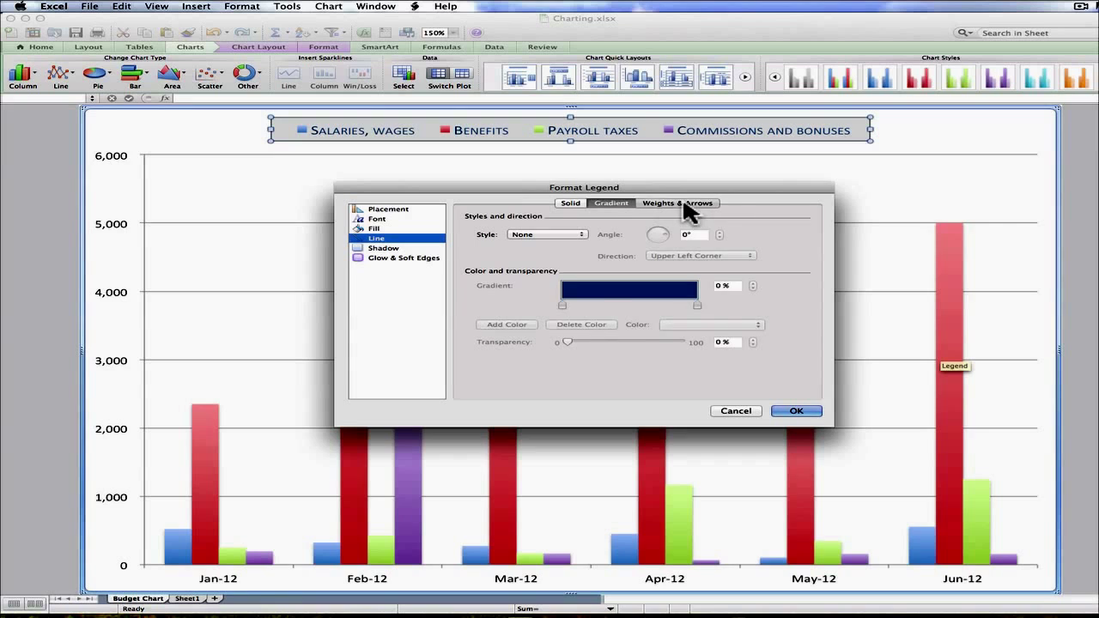
pyautogui.click(685, 204)
pyautogui.click(631, 232)
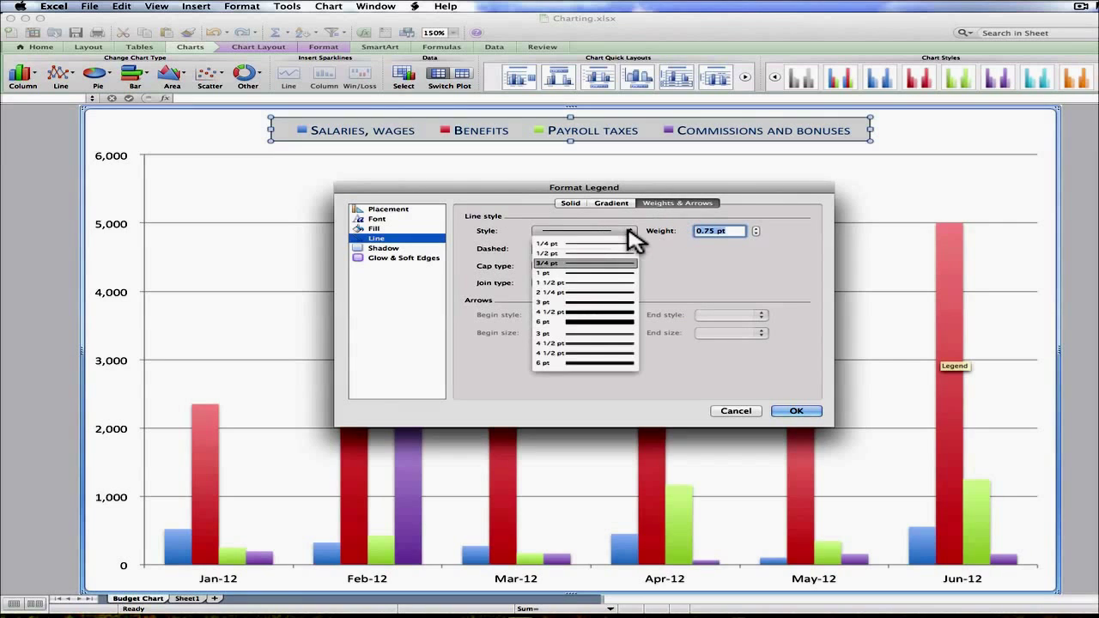
pyautogui.click(604, 283)
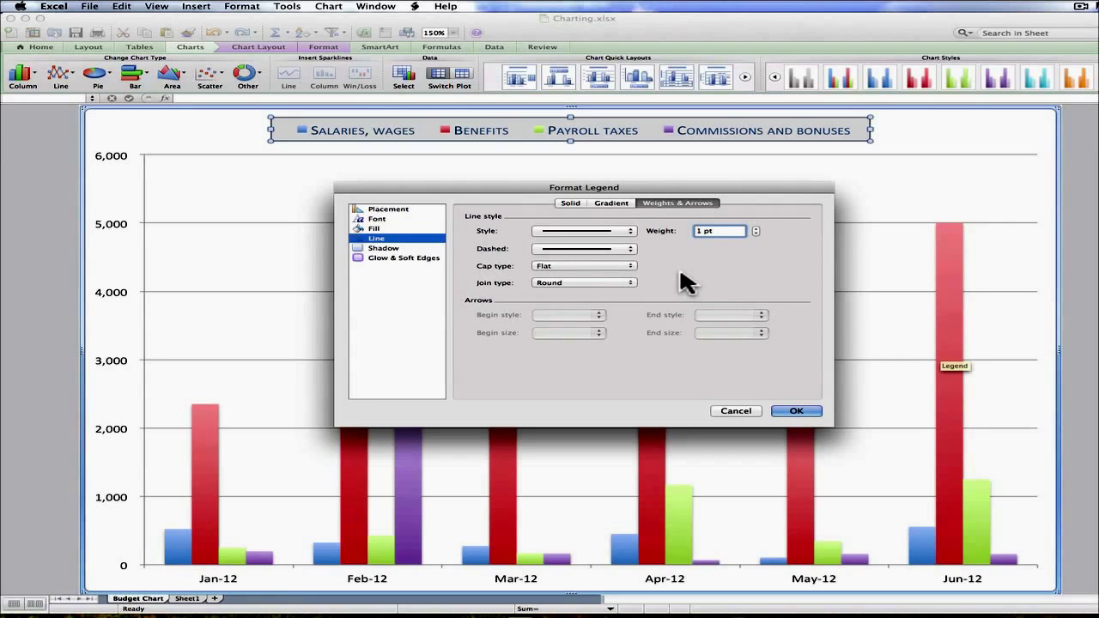
# - Check the legend's shadow, glow and soft edges, placement and font settings, and apply the legend formatting
pyautogui.click(383, 248)
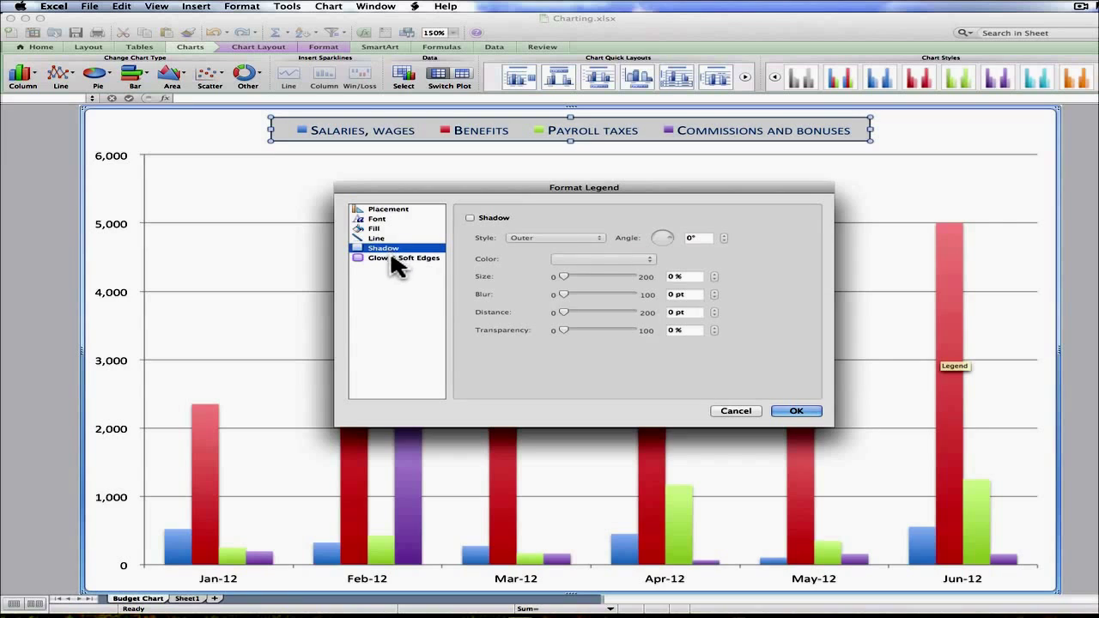
pyautogui.click(393, 257)
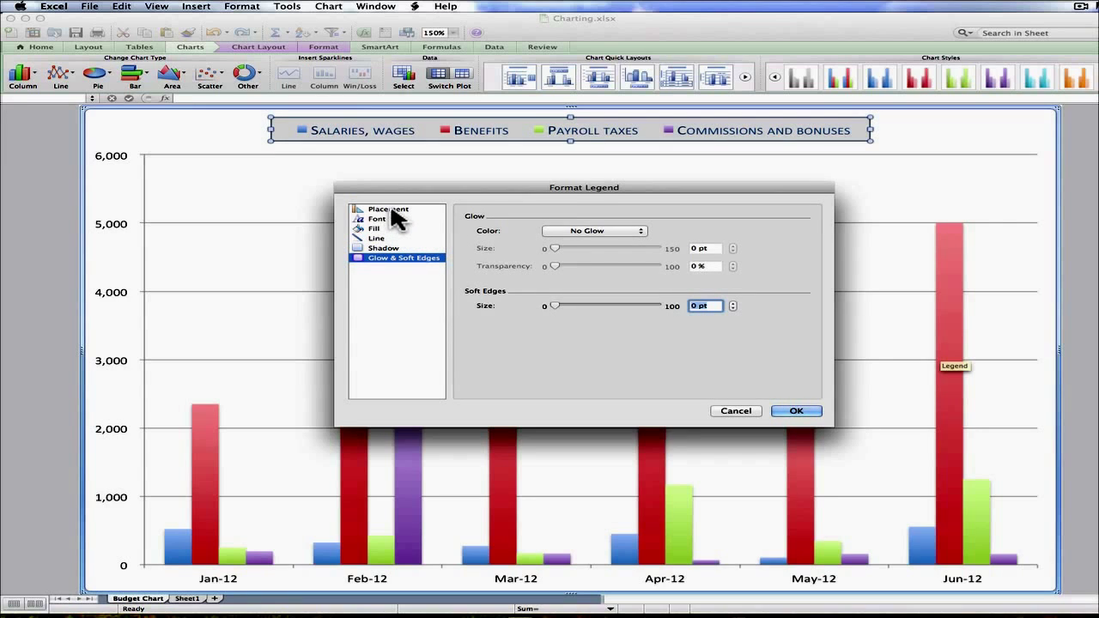
pyautogui.click(393, 211)
pyautogui.click(378, 220)
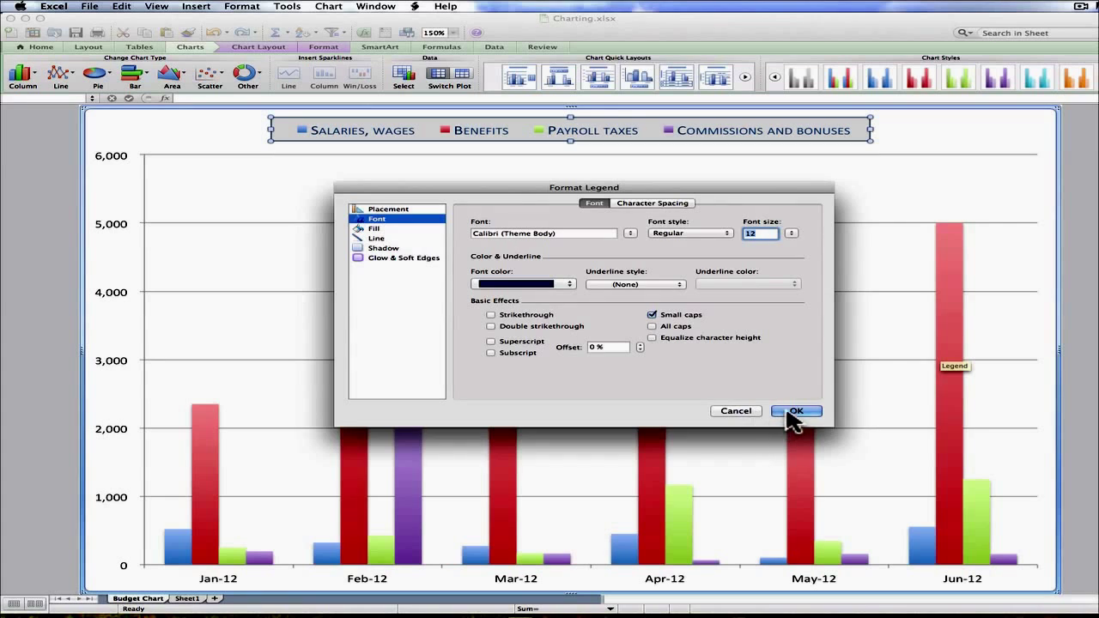
pyautogui.click(796, 412)
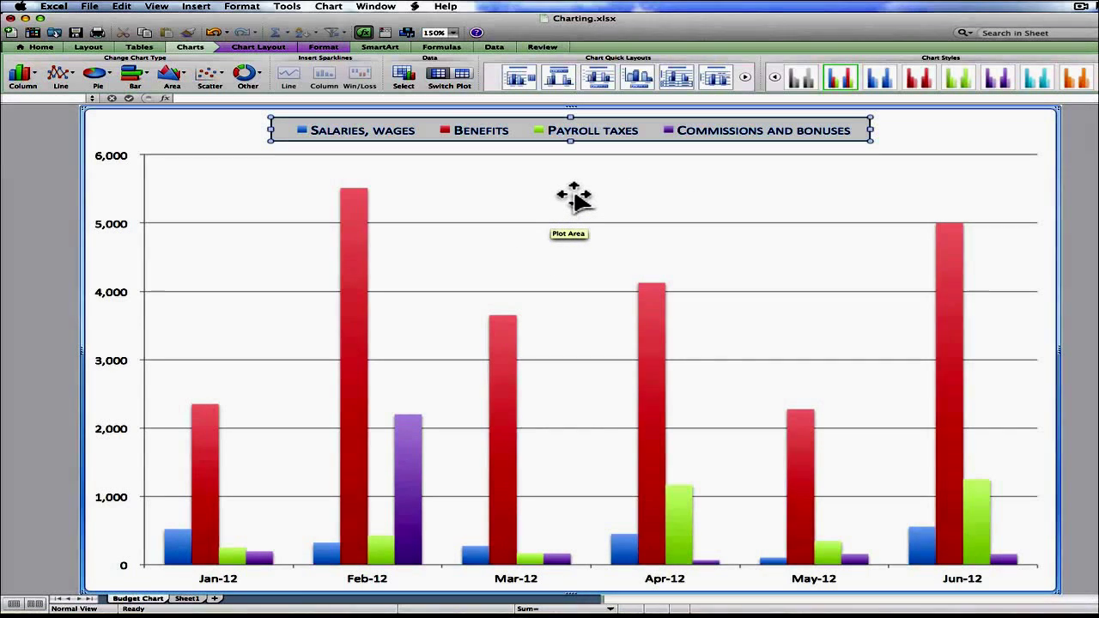
# - Give the chart's plot area a solid light grey fill
pyautogui.doubleClick(572, 198)
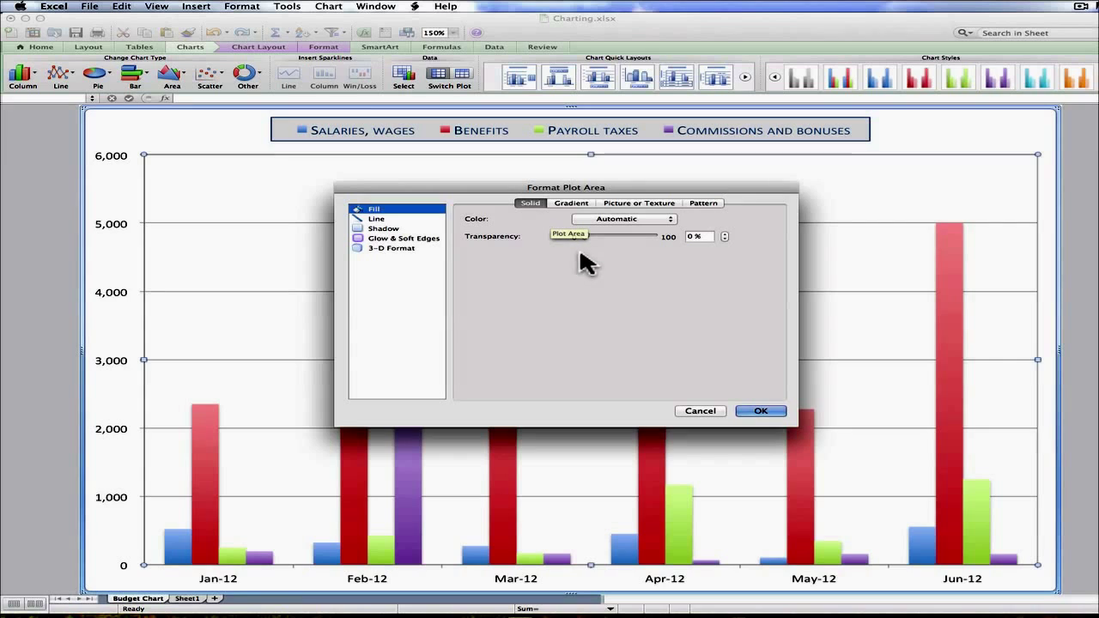
pyautogui.click(635, 221)
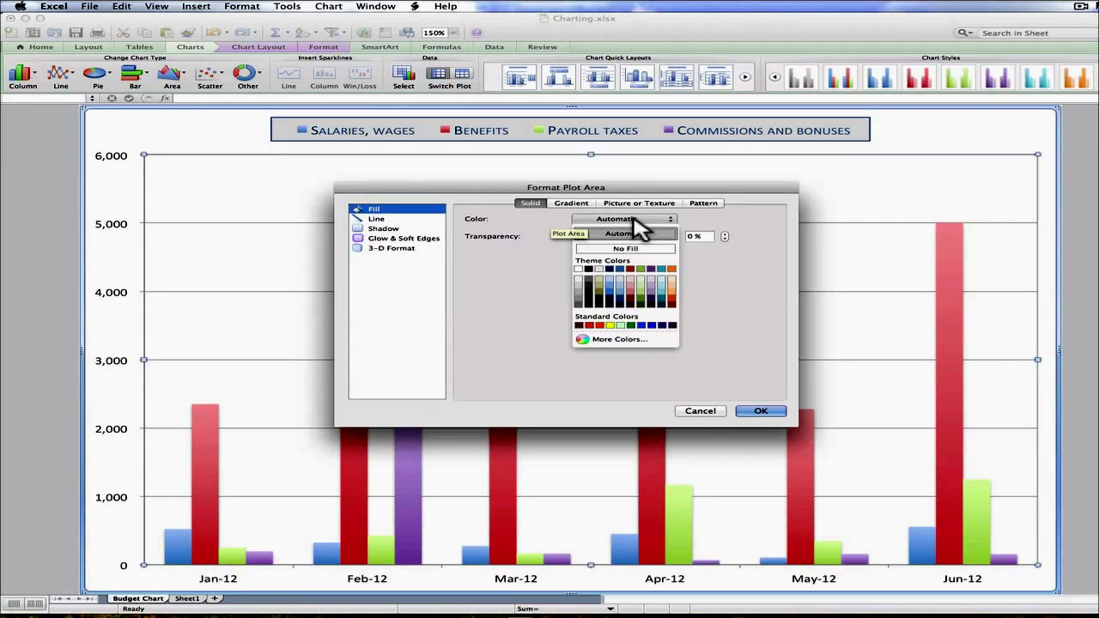
pyautogui.click(635, 228)
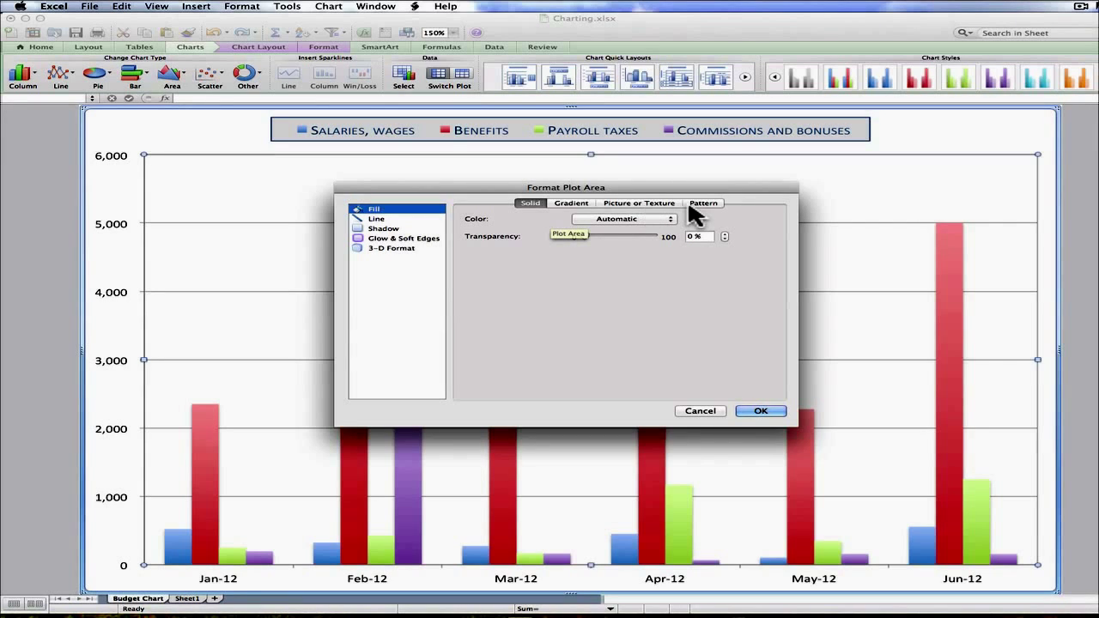
pyautogui.click(606, 220)
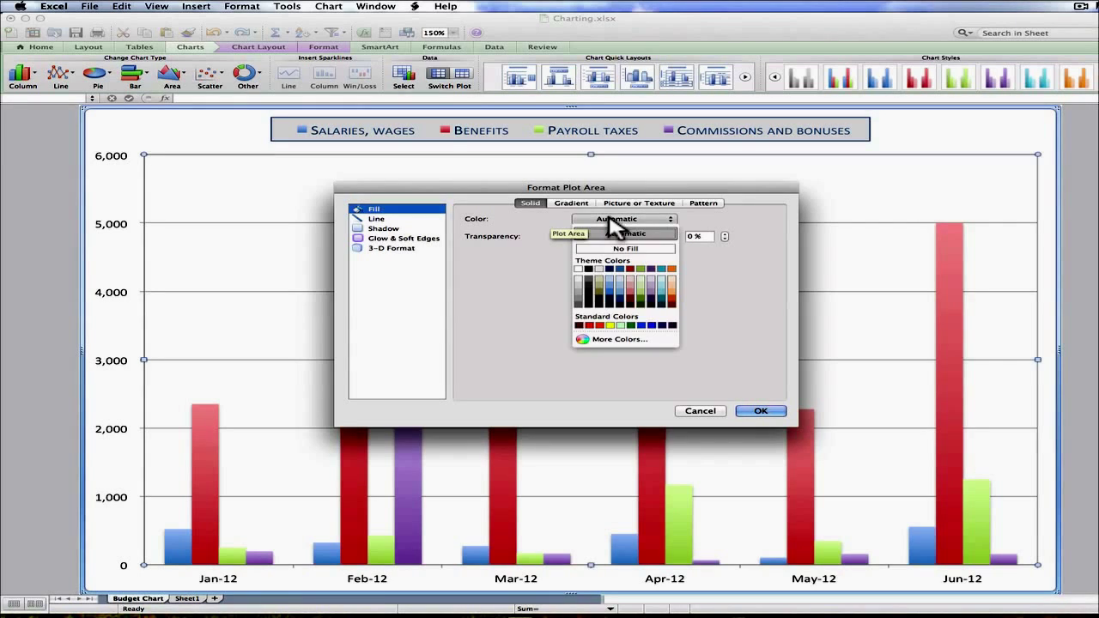
pyautogui.click(582, 288)
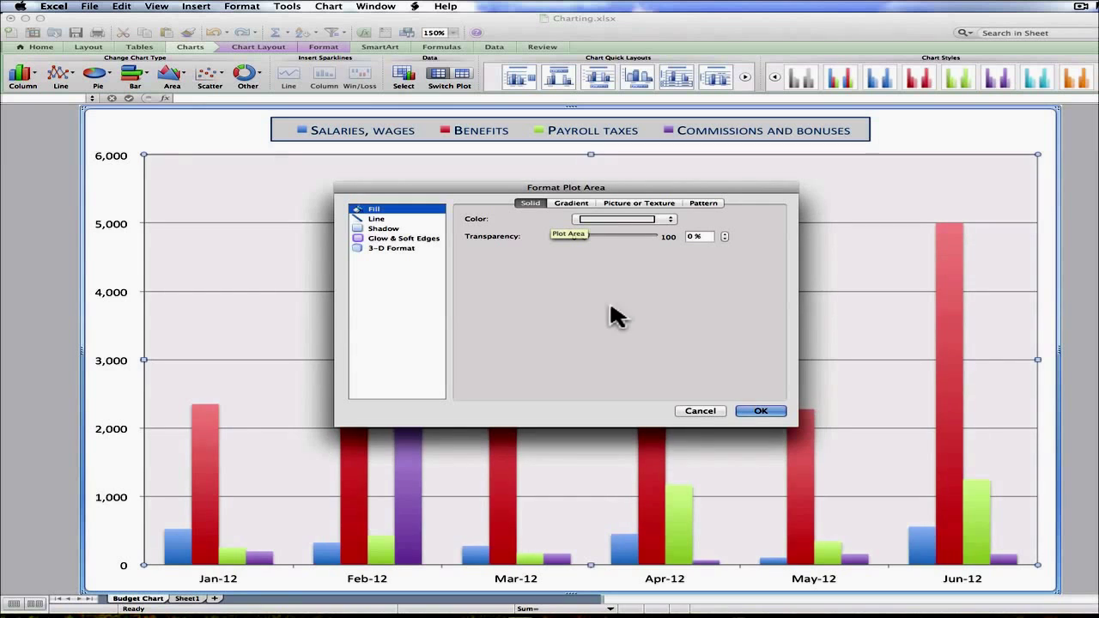
pyautogui.click(385, 219)
pyautogui.click(759, 414)
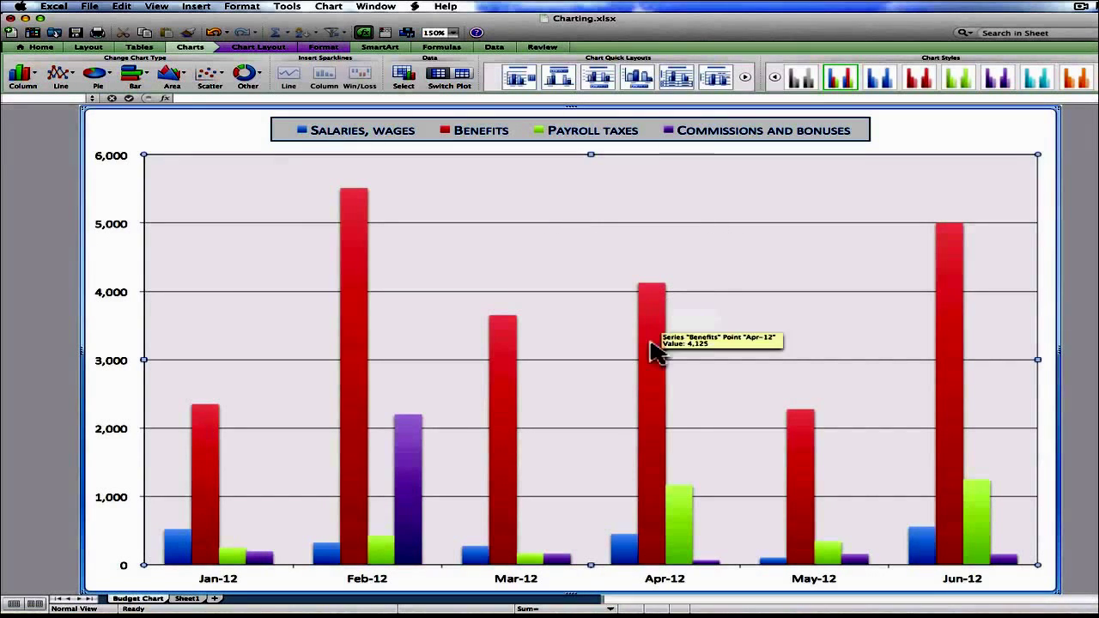
# - Open the horizontal axis formatting and look through its scale, font, text box, fill and line settings
pyautogui.doubleClick(375, 584)
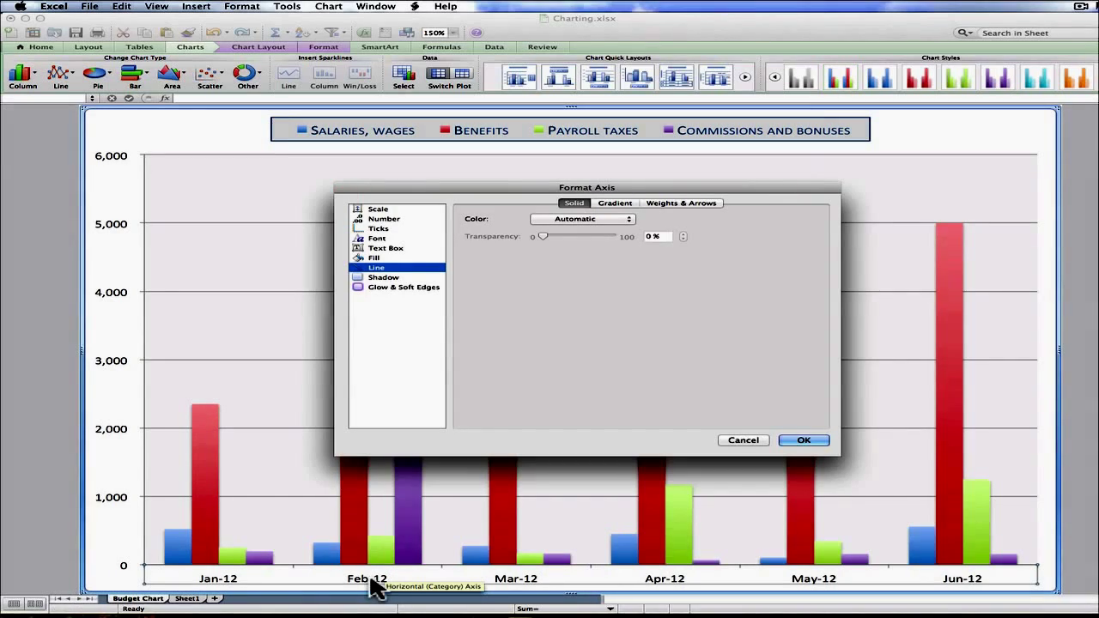
pyautogui.click(378, 210)
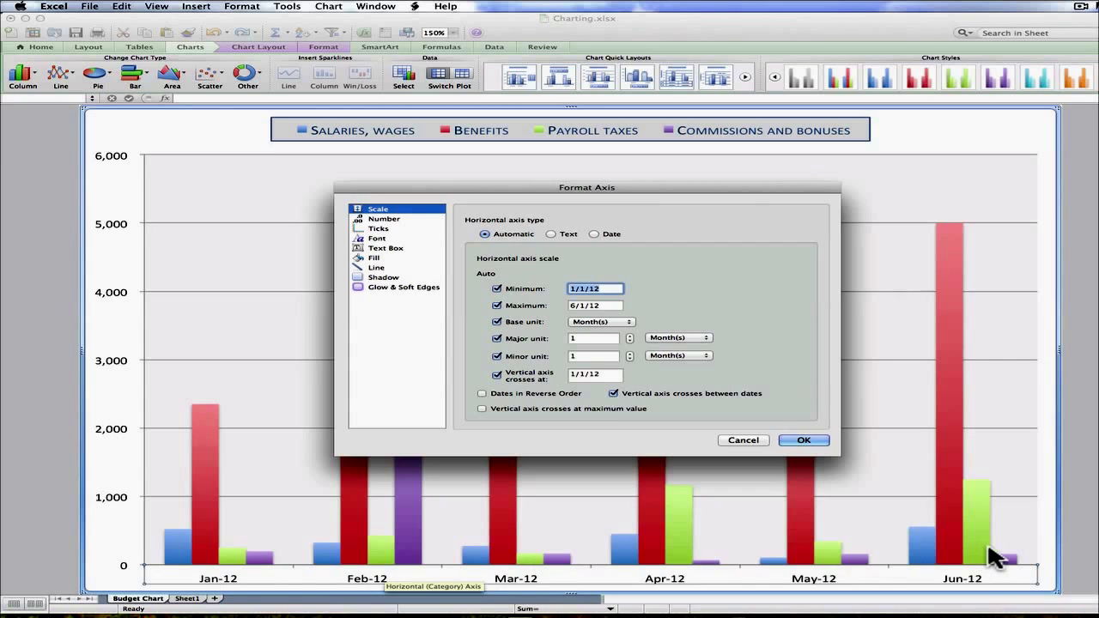
pyautogui.click(378, 239)
pyautogui.click(384, 248)
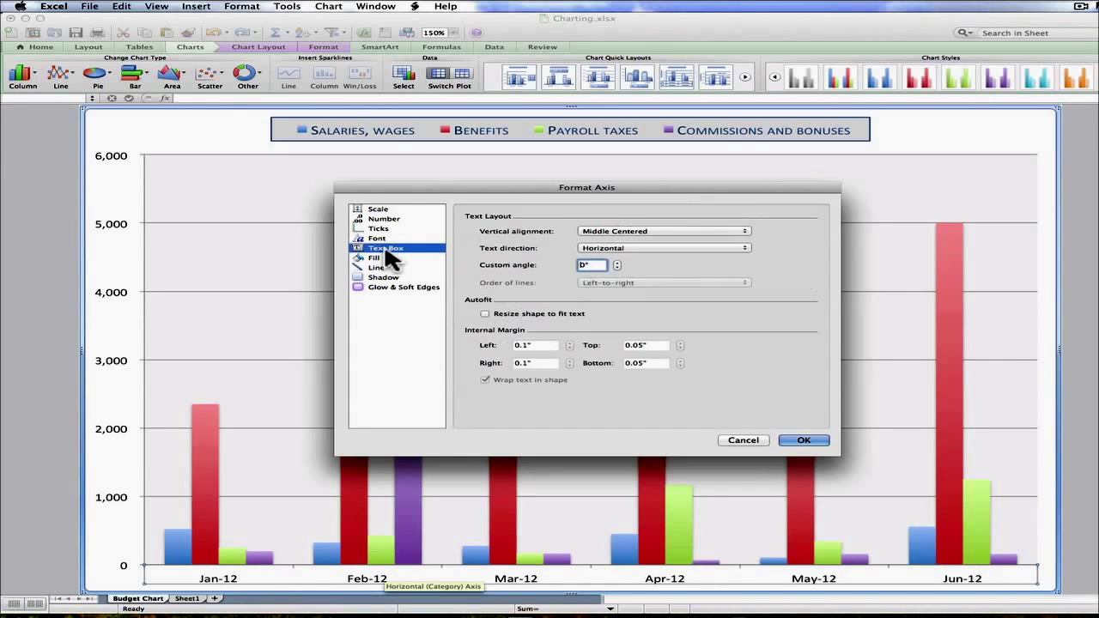
pyautogui.click(376, 257)
pyautogui.click(379, 267)
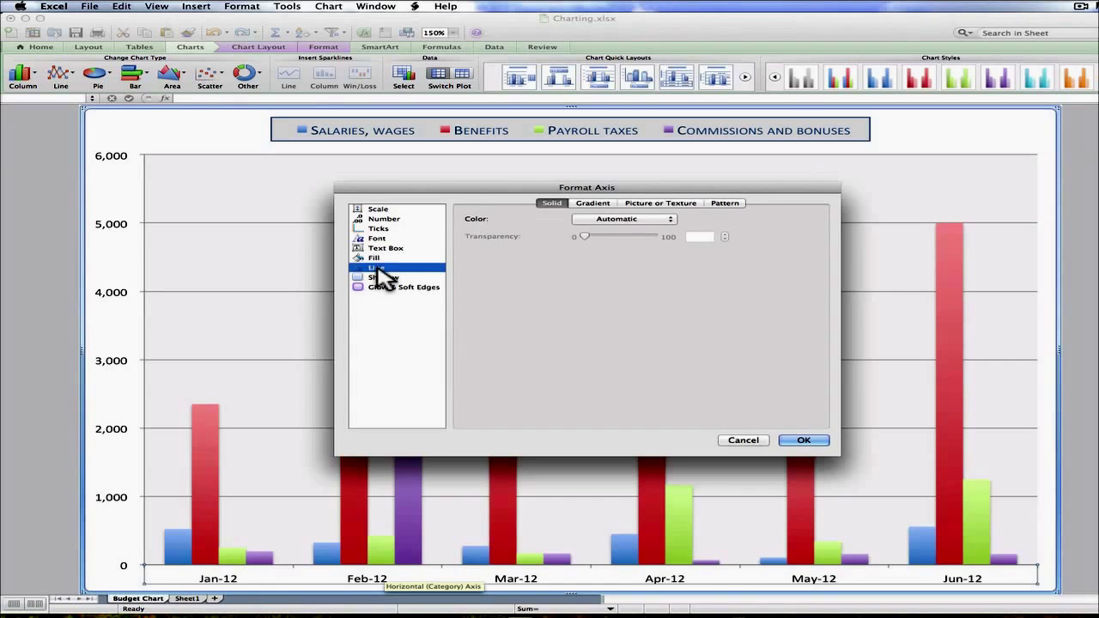
# - Try the Text and Date types for the horizontal axis scale and return it to Automatic
pyautogui.click(379, 210)
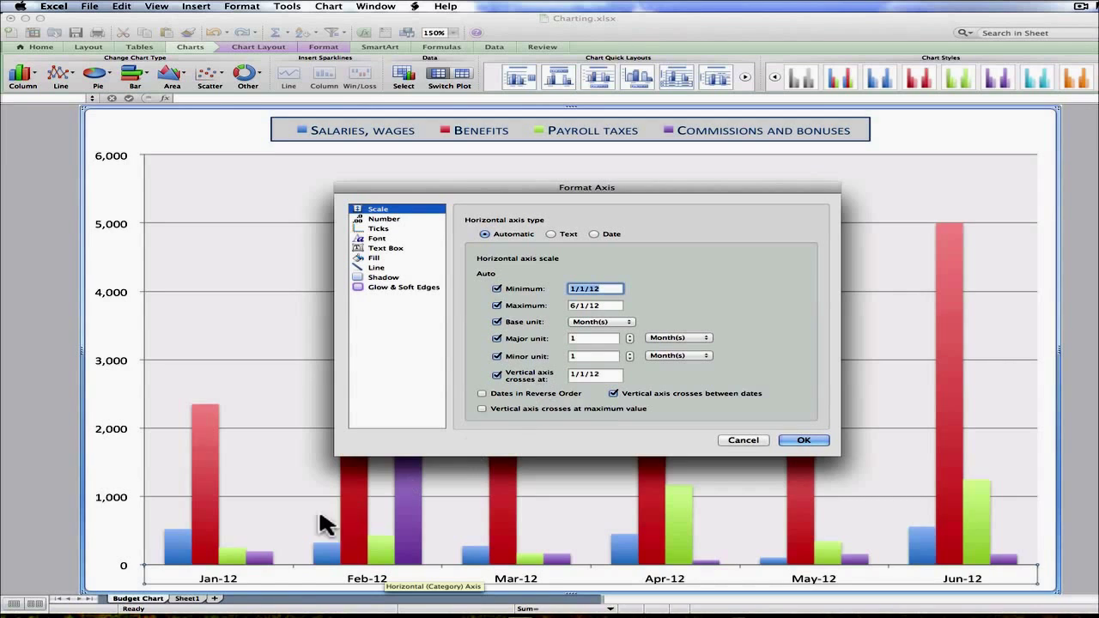
pyautogui.click(550, 234)
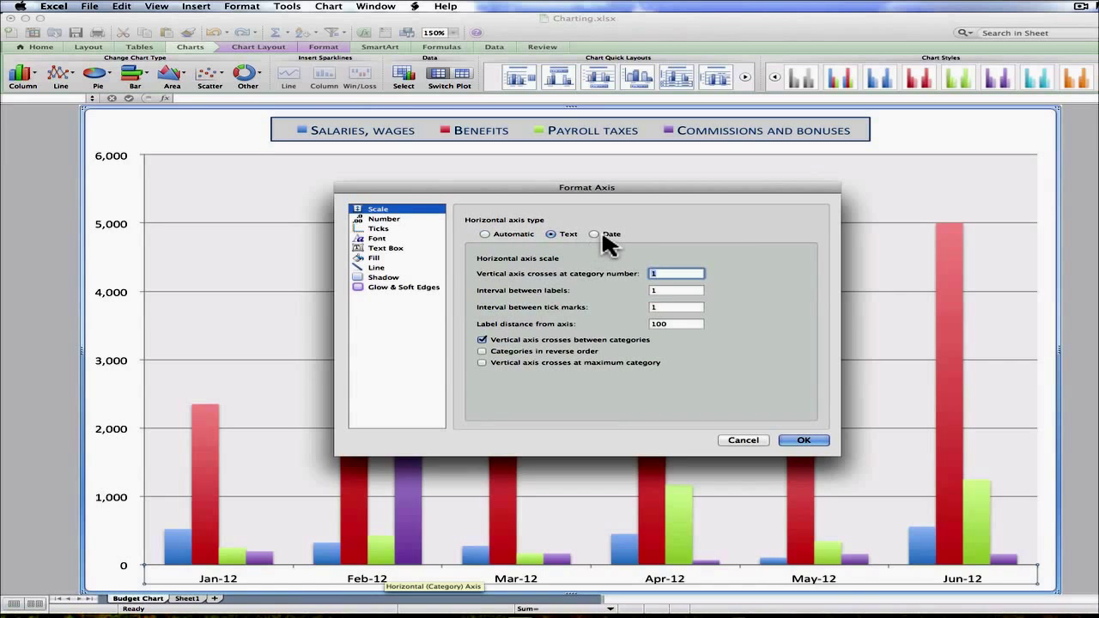
pyautogui.click(593, 234)
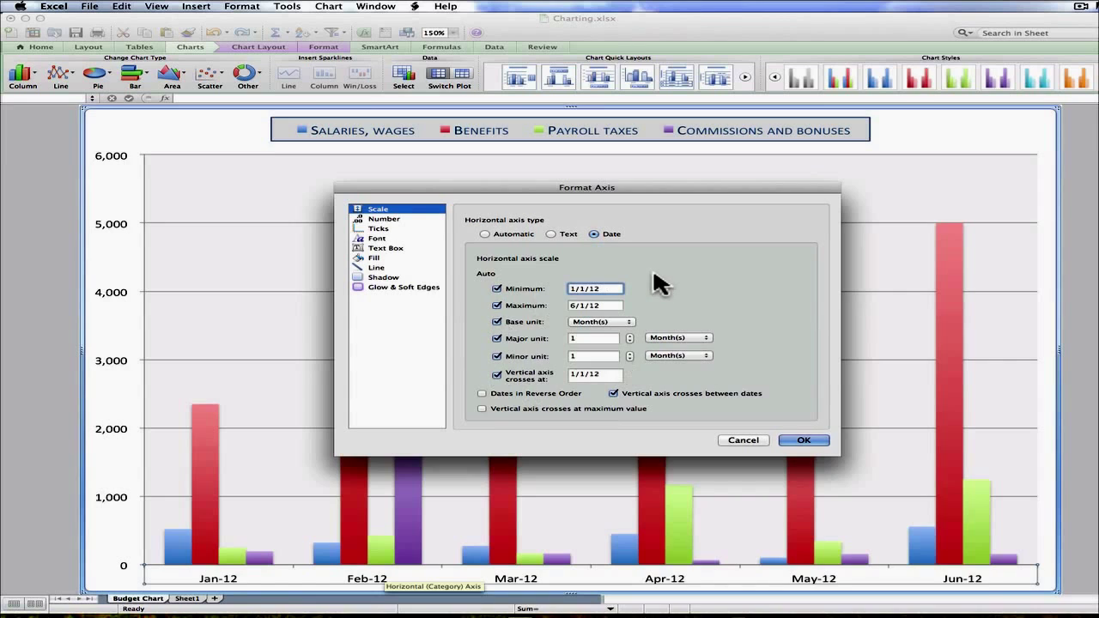
pyautogui.click(550, 233)
pyautogui.click(485, 234)
# - Format the horizontal axis labels in dark blue at font size 9
pyautogui.click(377, 239)
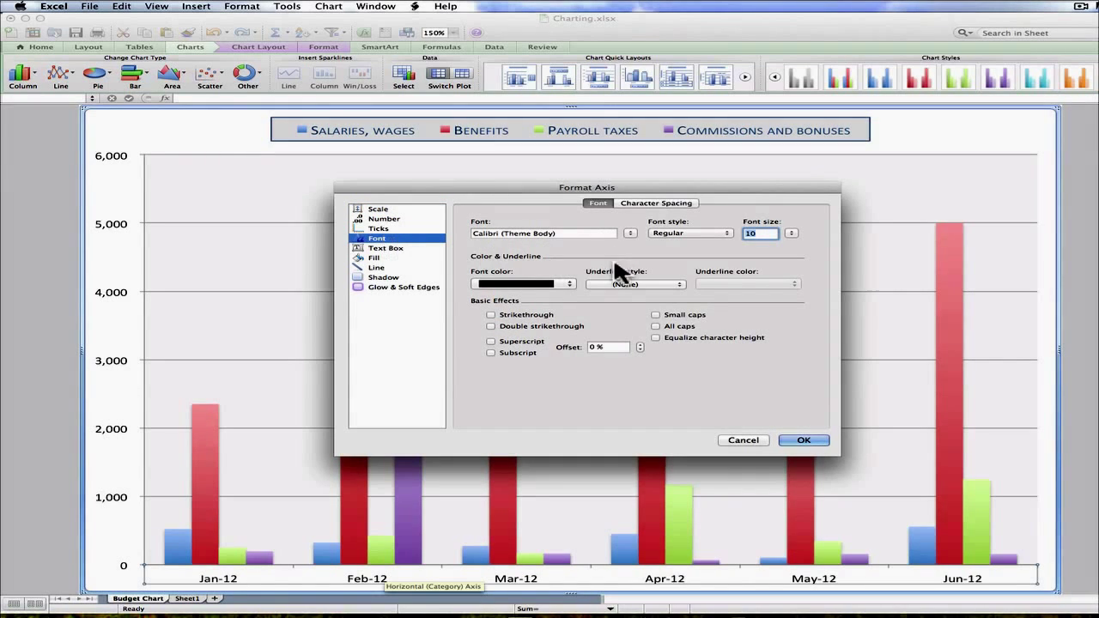
pyautogui.click(567, 284)
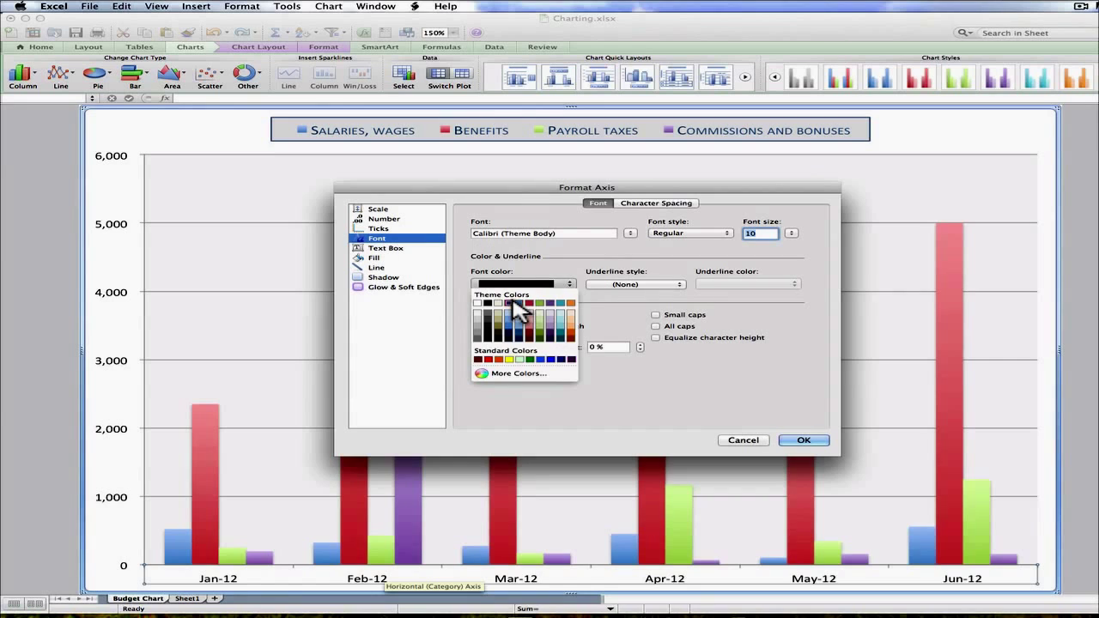
pyautogui.click(510, 304)
pyautogui.click(791, 233)
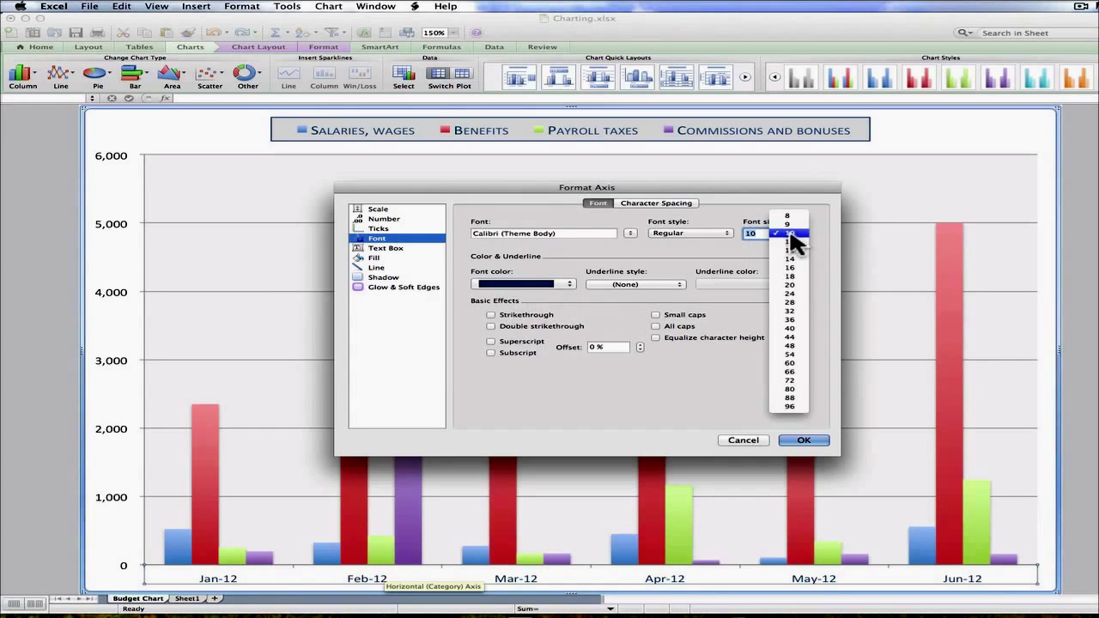
pyautogui.click(790, 224)
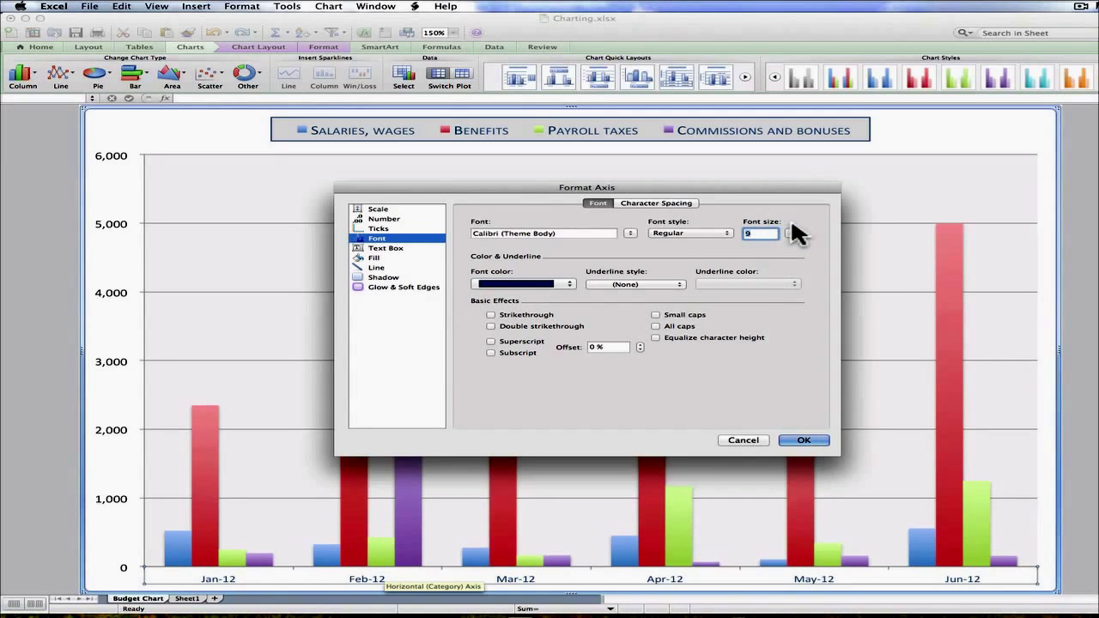
# - Give the horizontal axis a solid light grey fill and apply the axis formatting
pyautogui.click(383, 258)
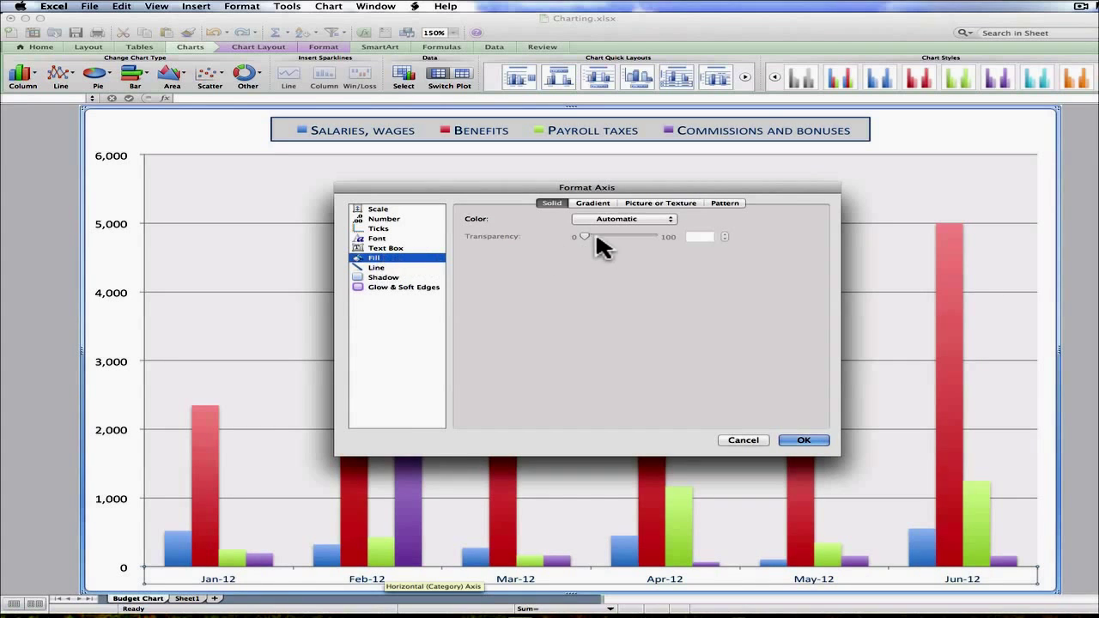
pyautogui.click(627, 218)
pyautogui.click(584, 288)
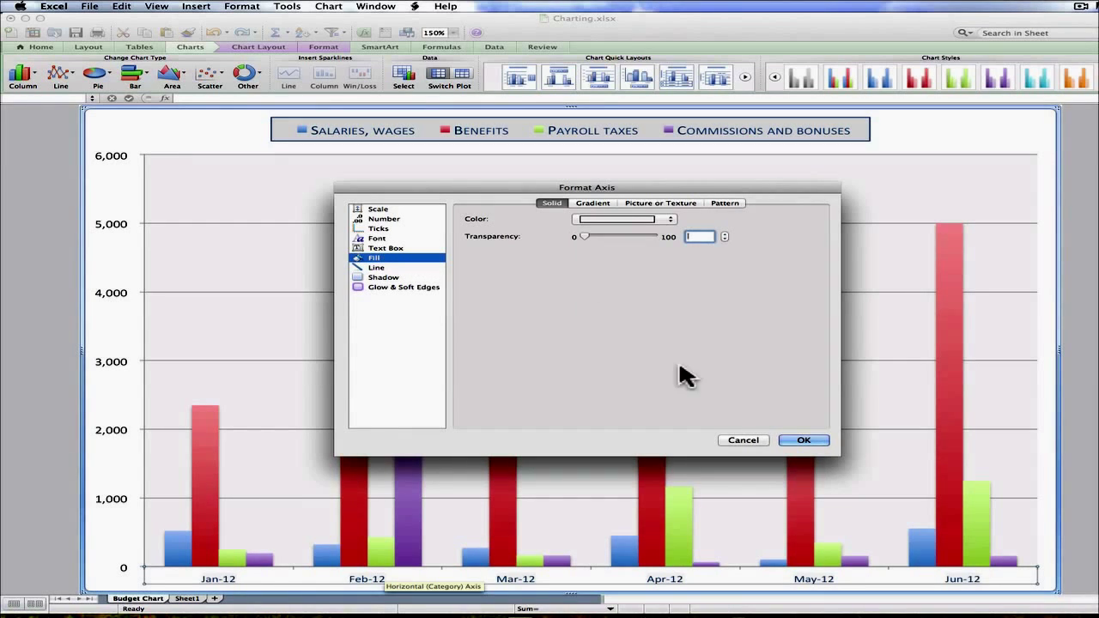
pyautogui.click(803, 441)
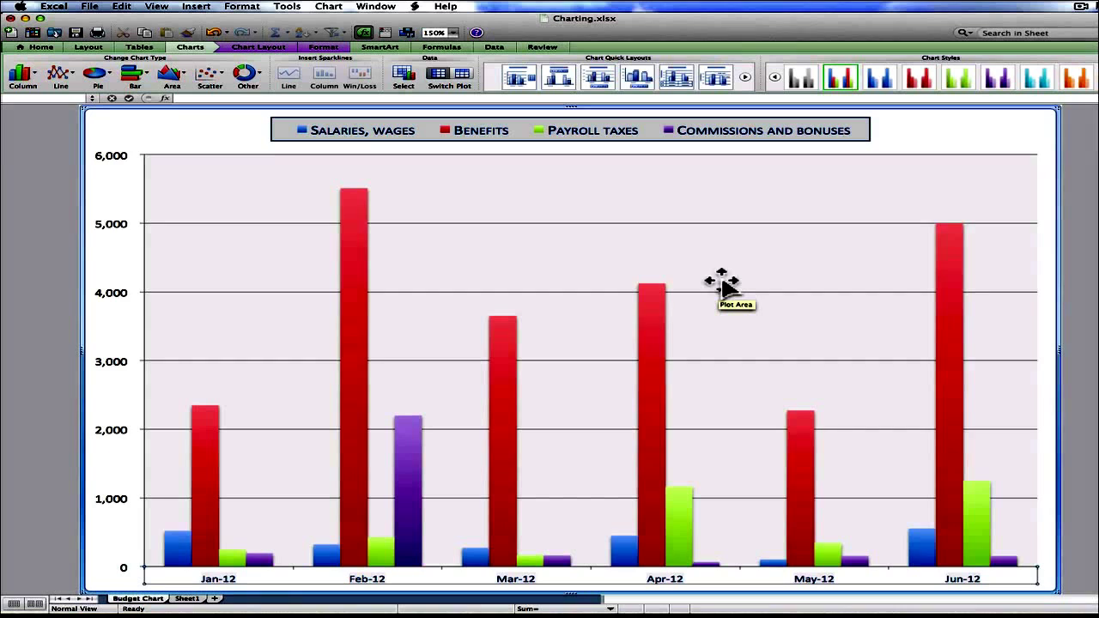
# - Set the vertical axis major gridlines to a solid black line
pyautogui.doubleClick(640, 224)
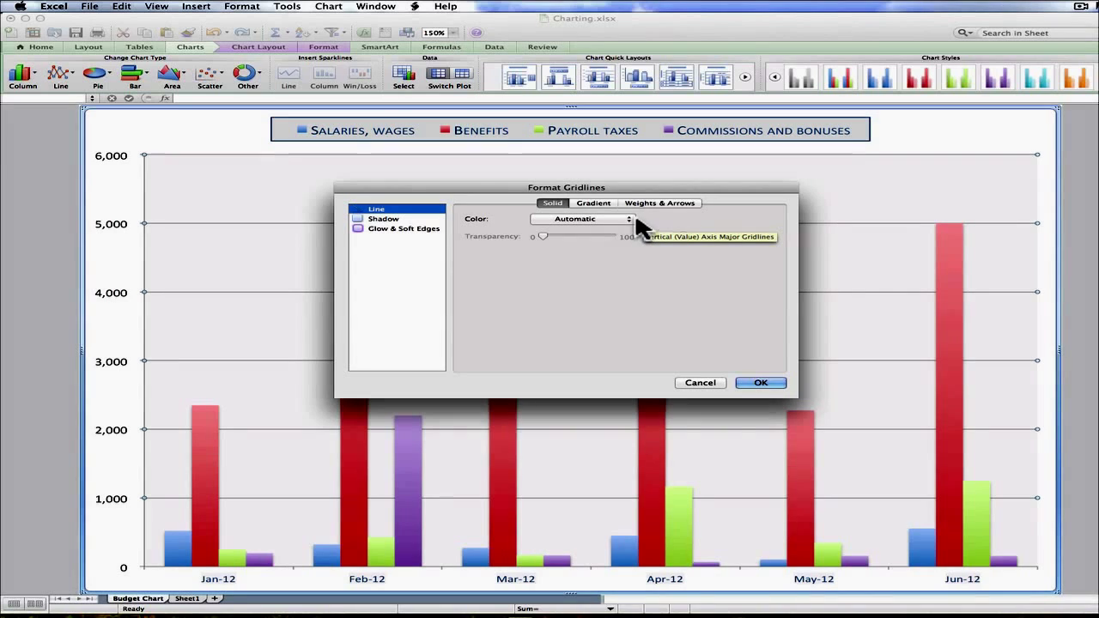
pyautogui.click(599, 217)
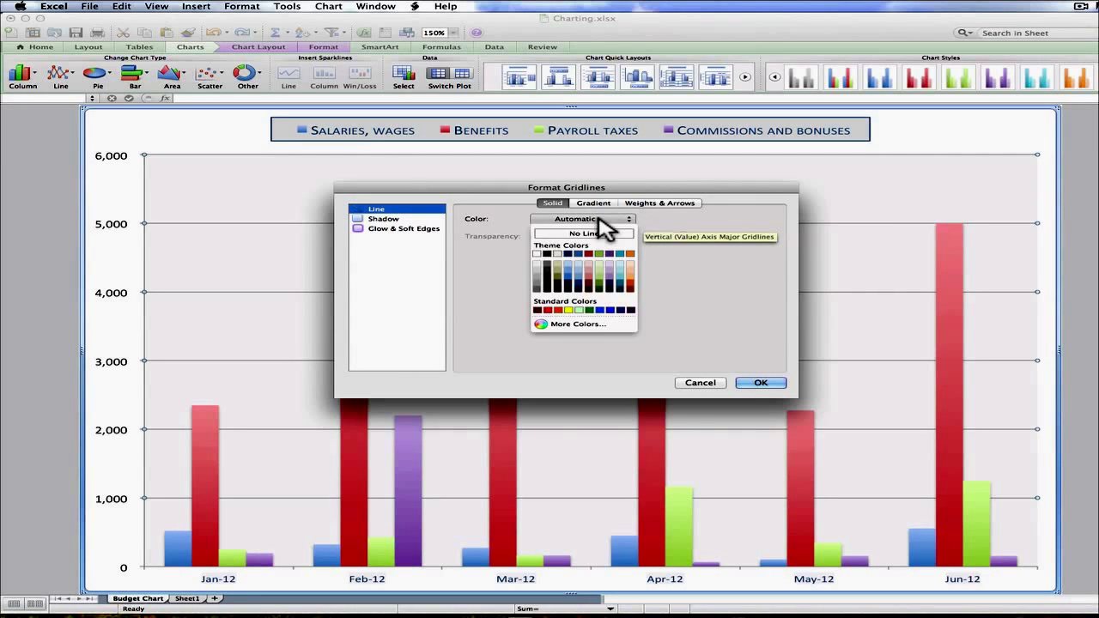
pyautogui.click(546, 273)
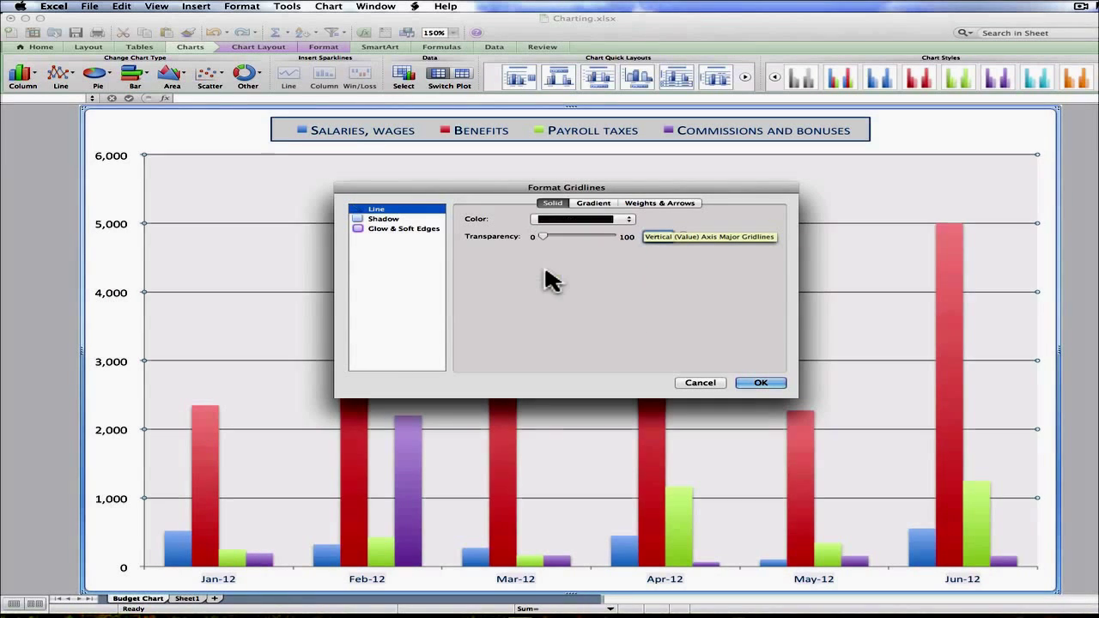
pyautogui.click(777, 383)
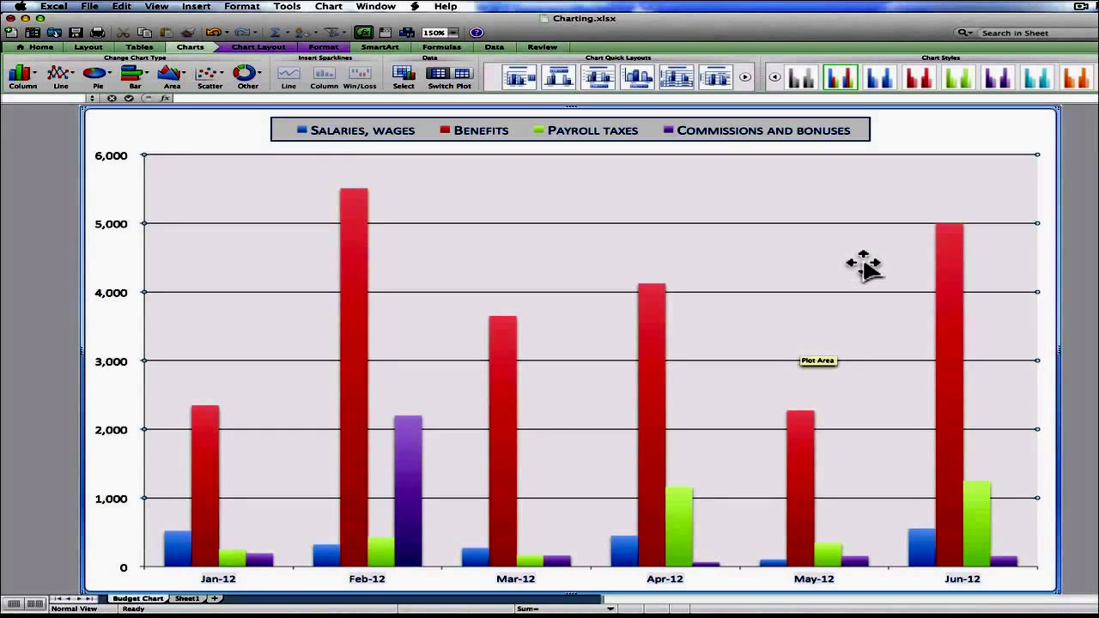
# - Set the font color of the vertical axis labels to dark blue
pyautogui.doubleClick(115, 300)
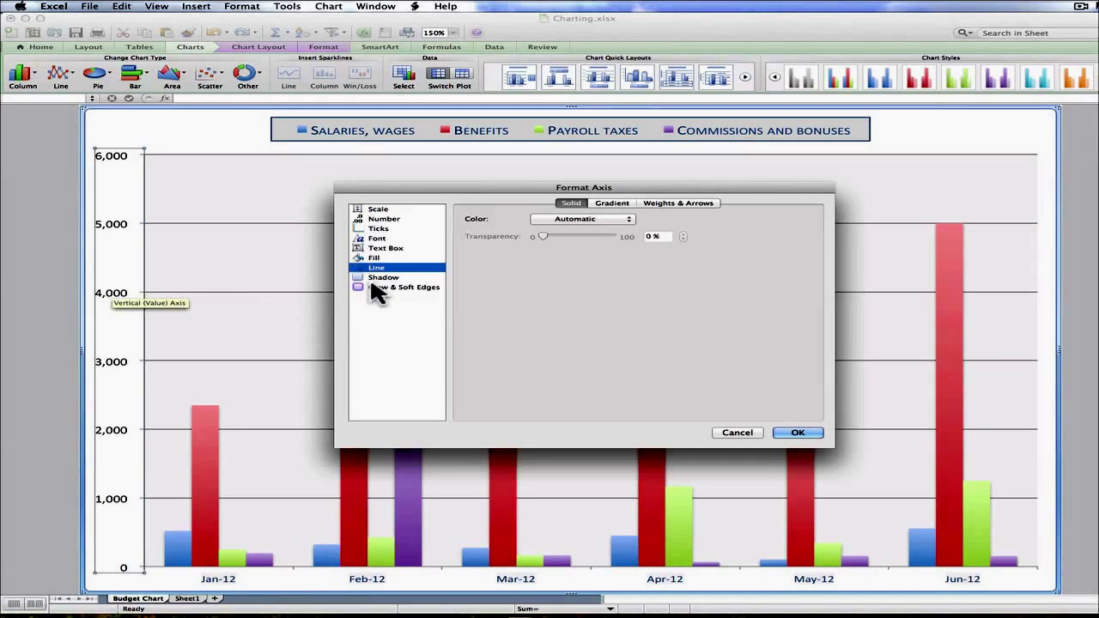
pyautogui.click(374, 240)
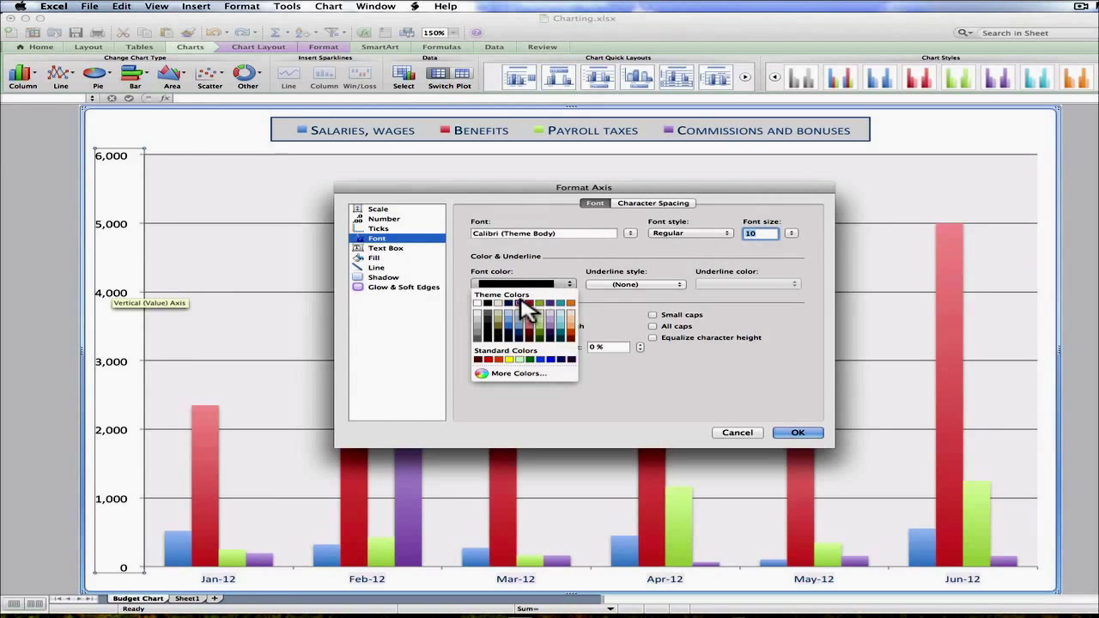
pyautogui.click(508, 303)
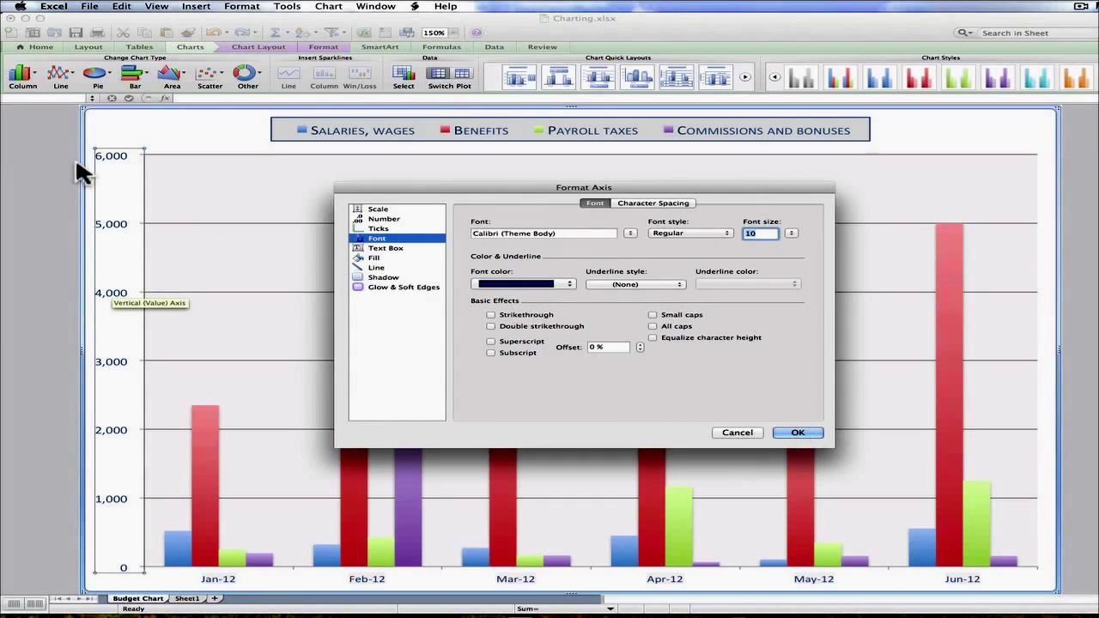
# - Give the vertical axis a solid light grey fill and apply the axis formatting
pyautogui.click(375, 210)
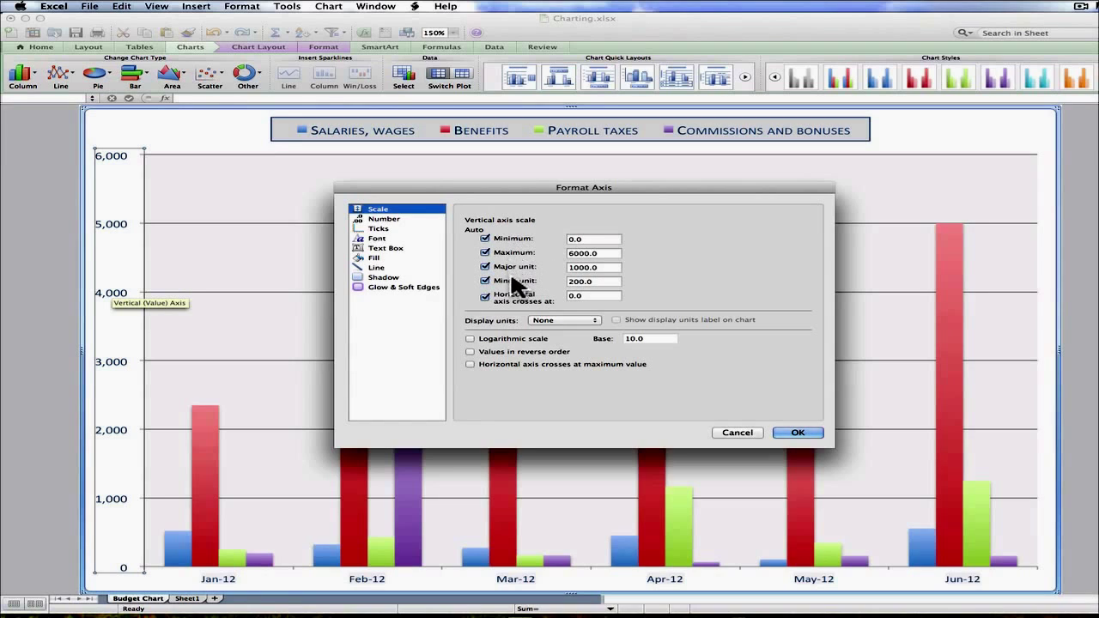
pyautogui.click(382, 259)
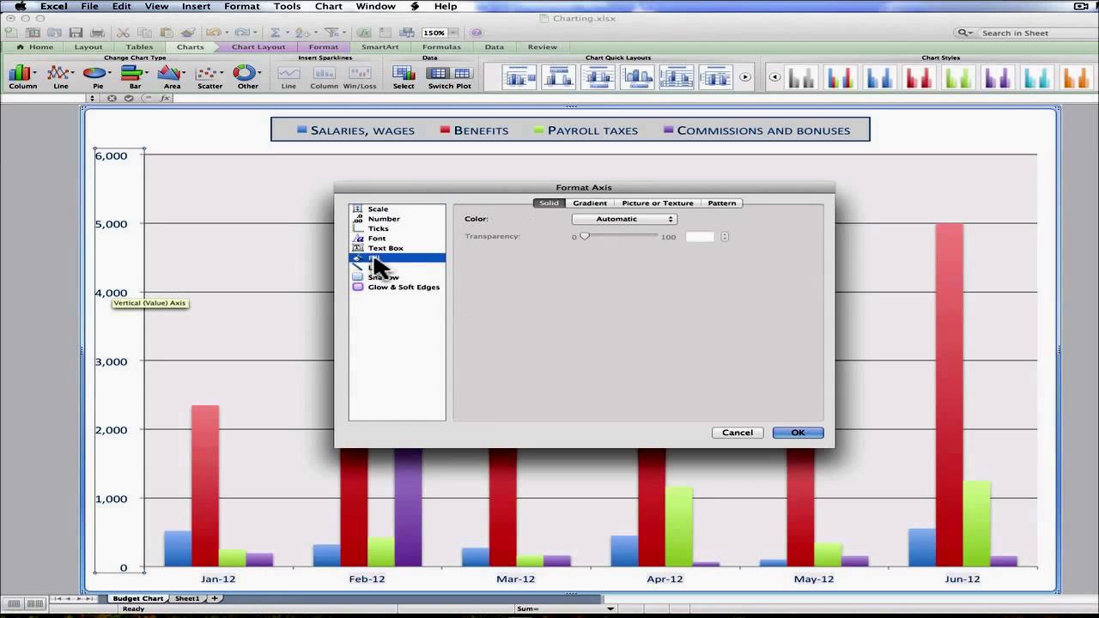
pyautogui.click(634, 219)
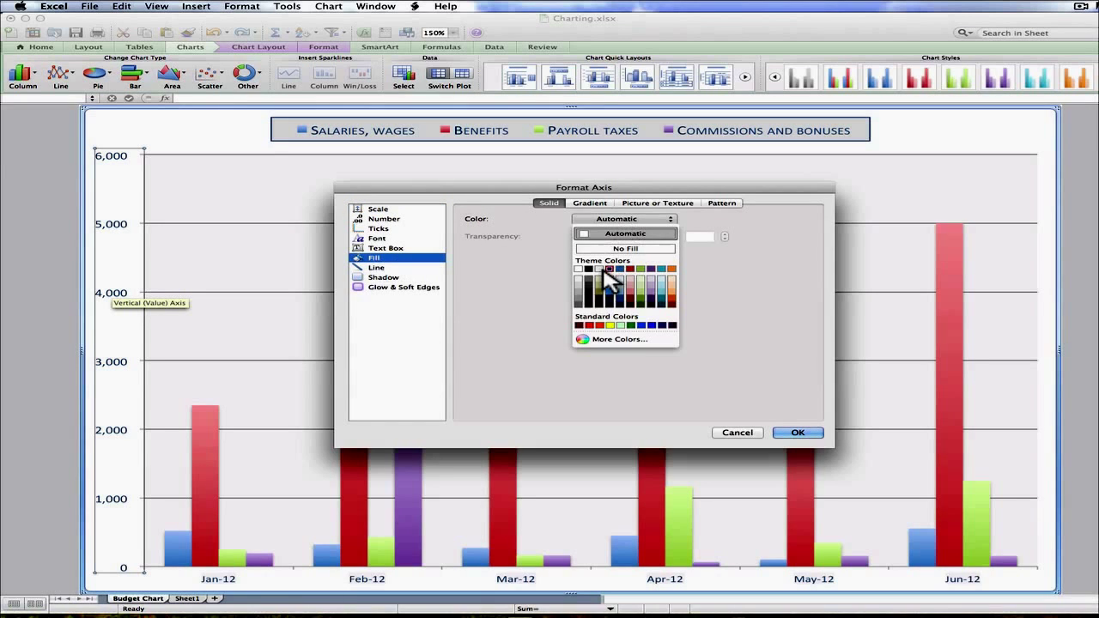
pyautogui.click(585, 279)
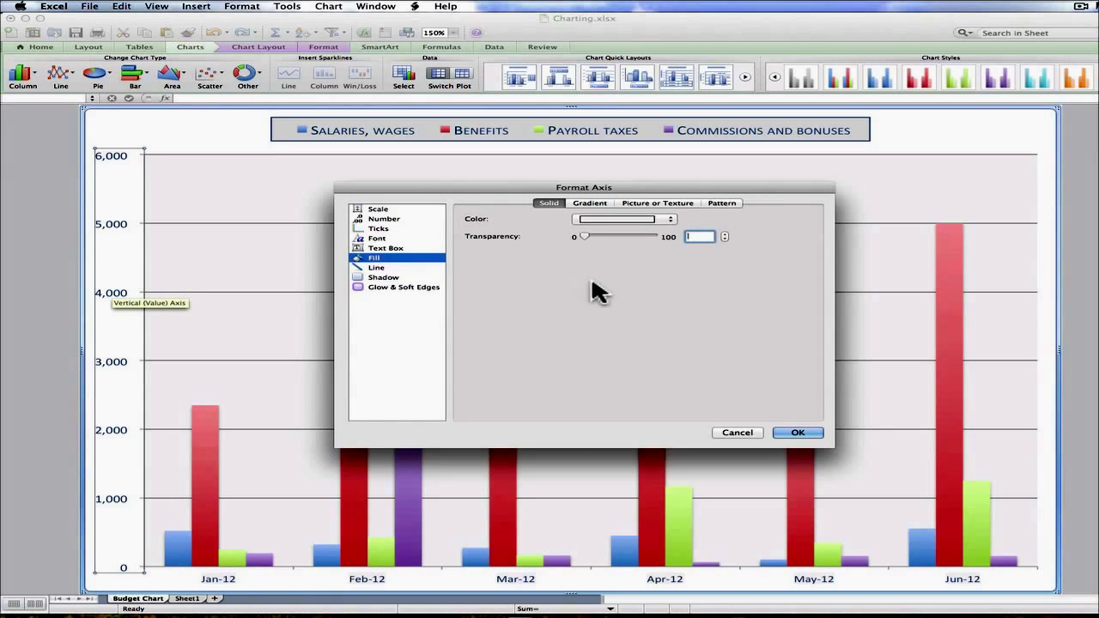
pyautogui.click(798, 433)
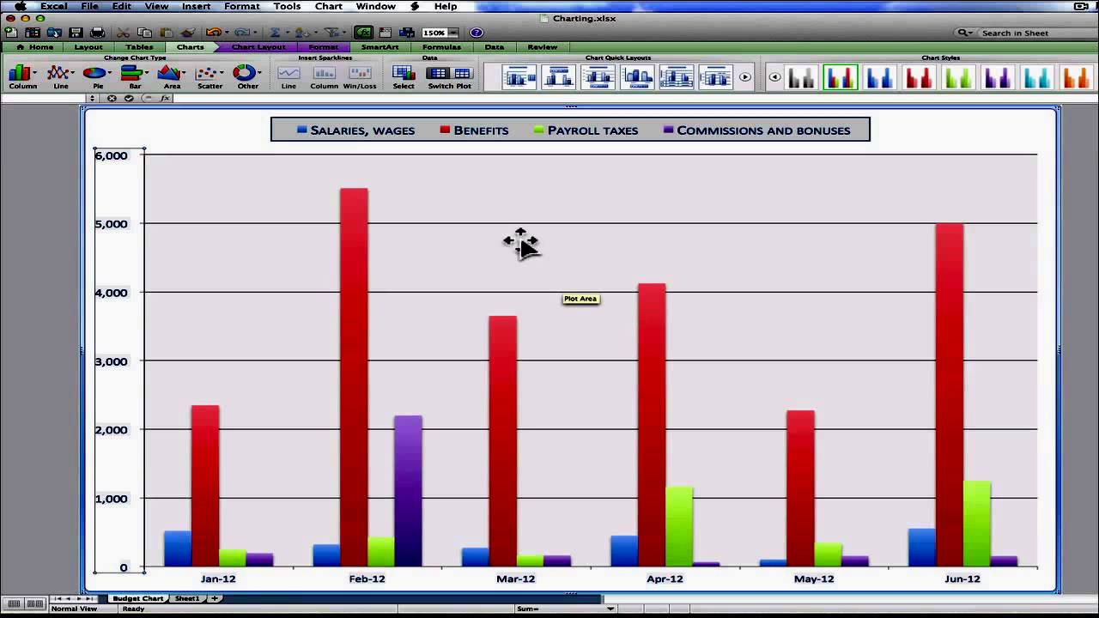
# - Select the Benefits, Commissions and bonuses, Payroll taxes, and Salaries, wages series one after another to see which columns each includes
pyautogui.click(203, 442)
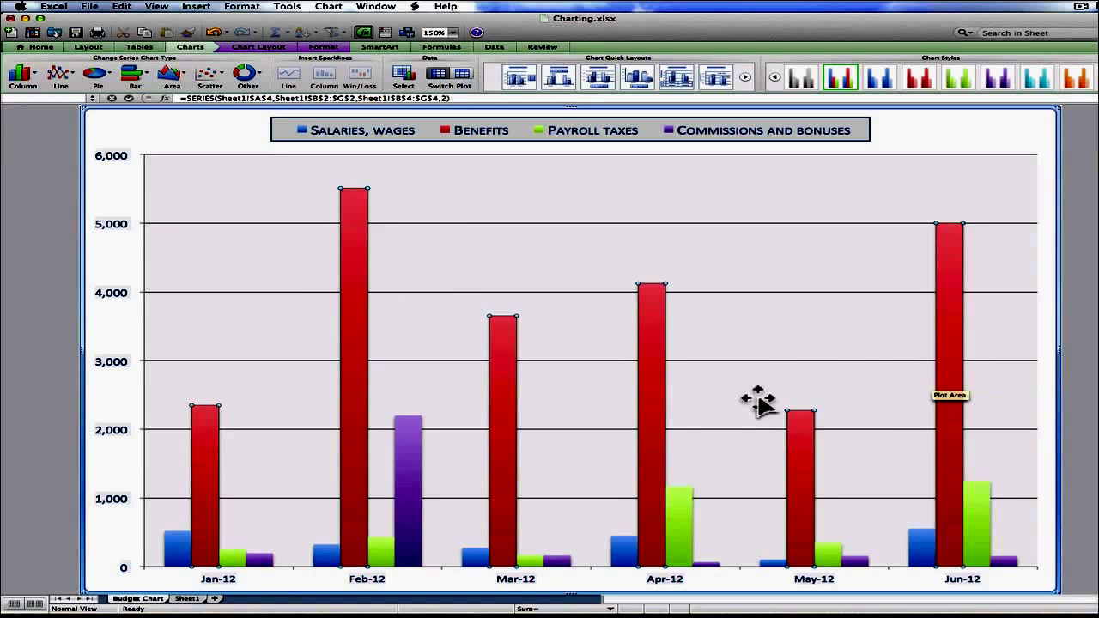
pyautogui.click(414, 477)
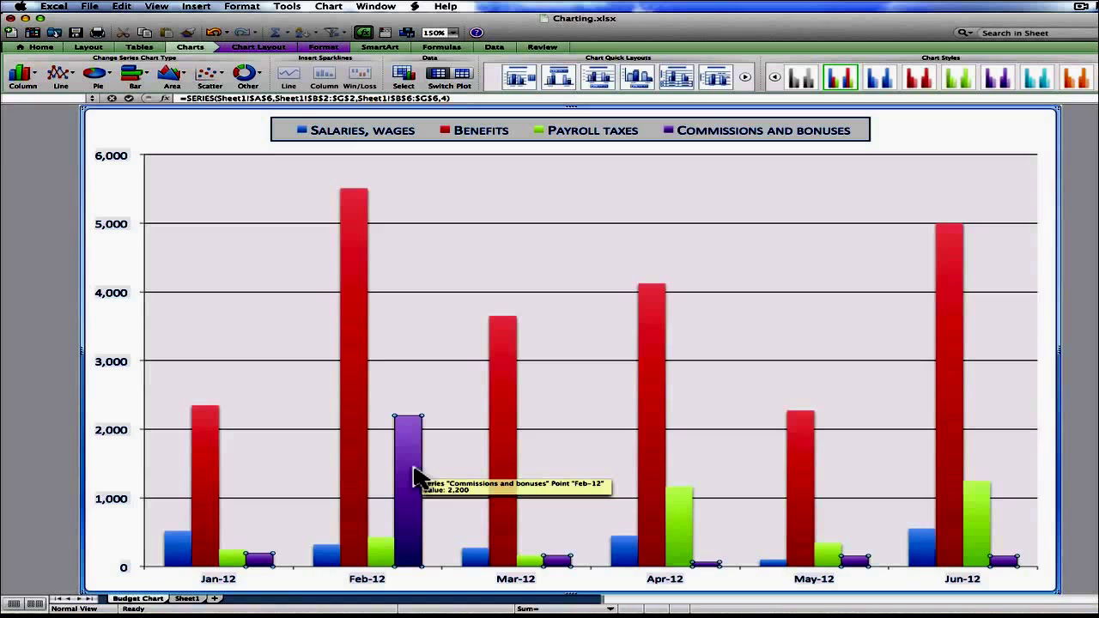
pyautogui.click(383, 554)
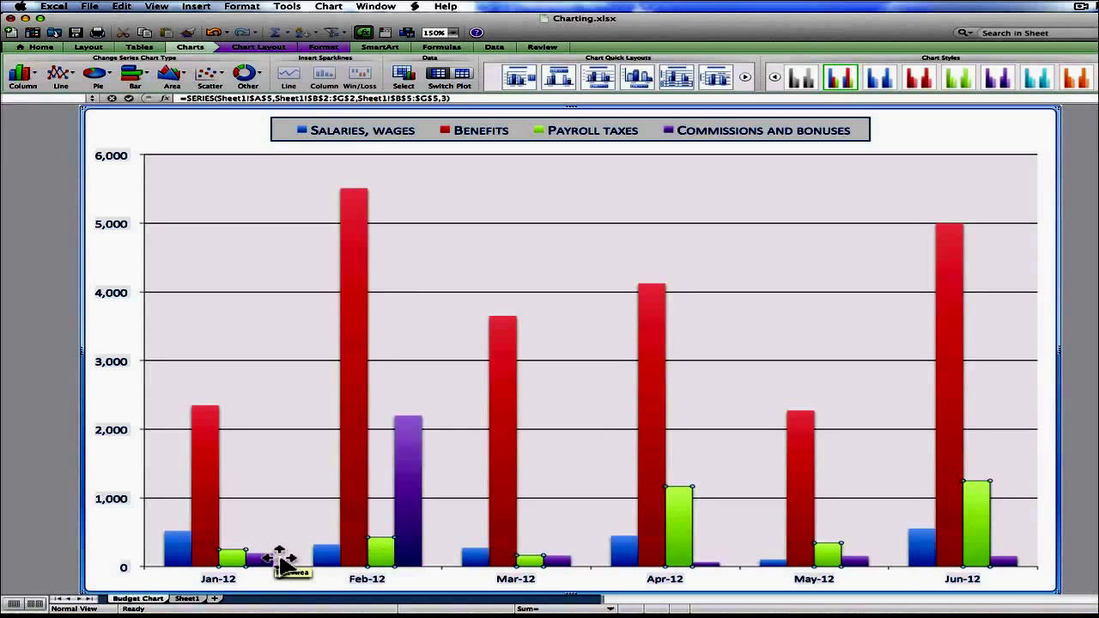
pyautogui.click(329, 557)
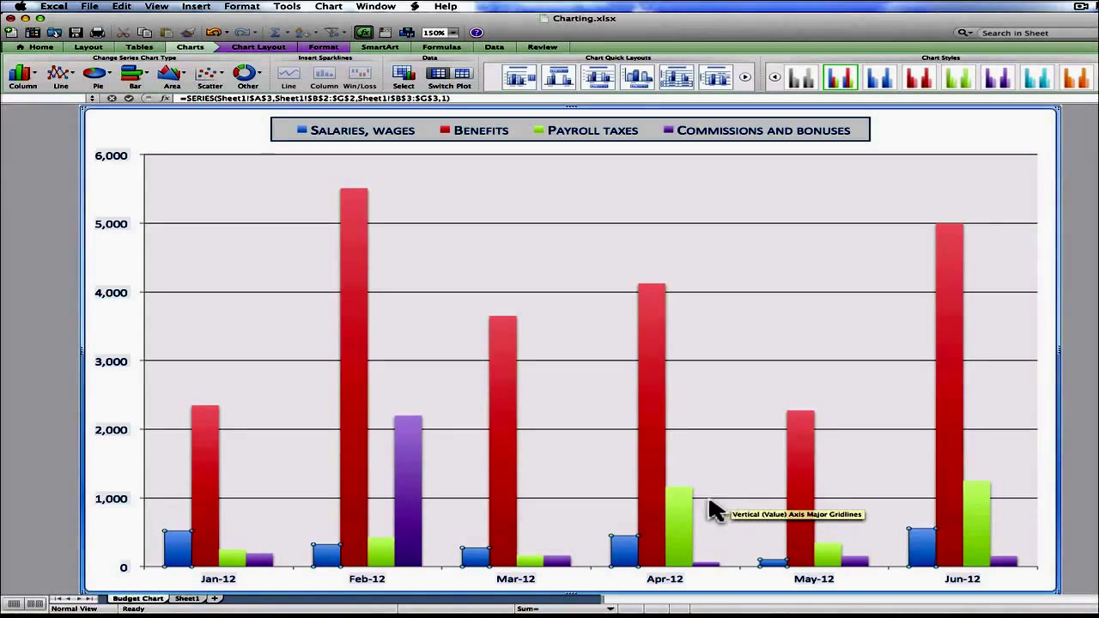
# - Fill the Payroll taxes series with the Diagonal brick pattern using a green foreground color
pyautogui.doubleClick(682, 515)
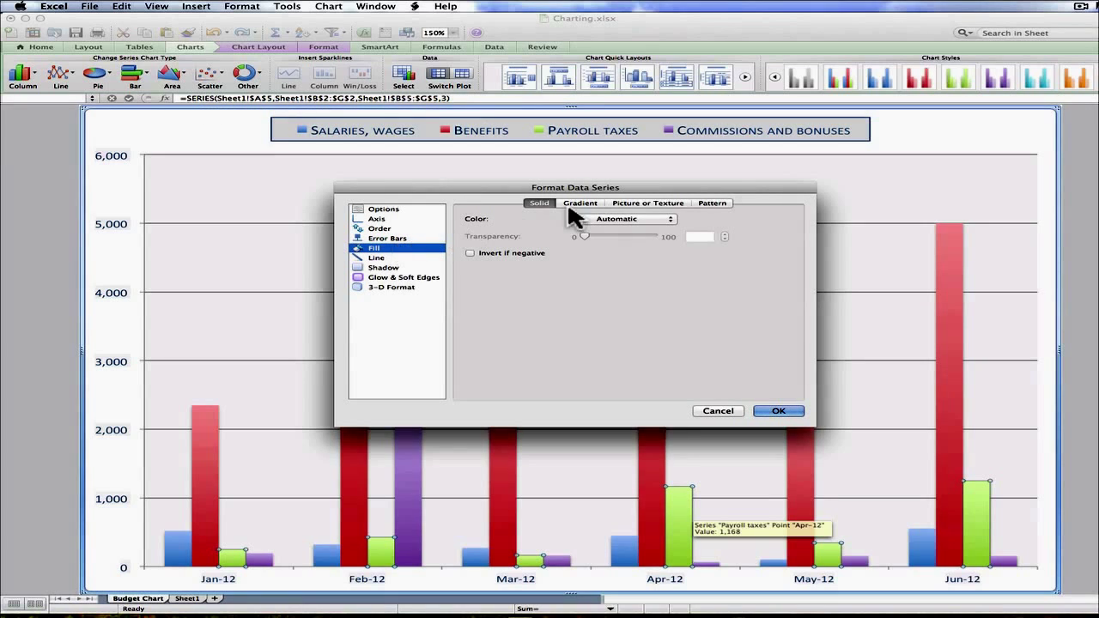
pyautogui.click(711, 204)
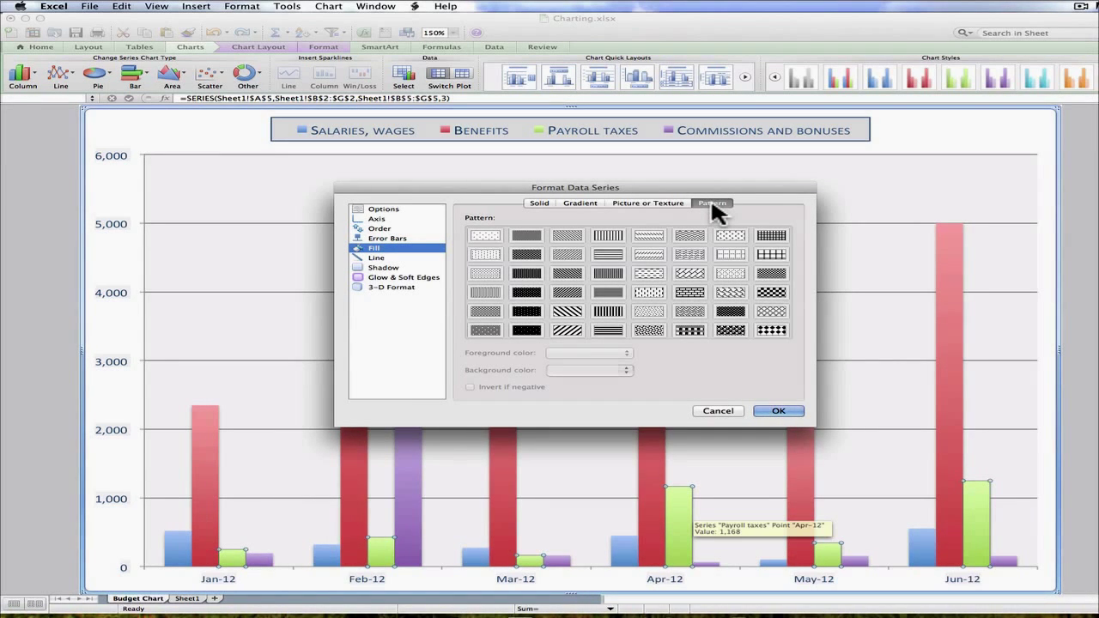
pyautogui.click(690, 273)
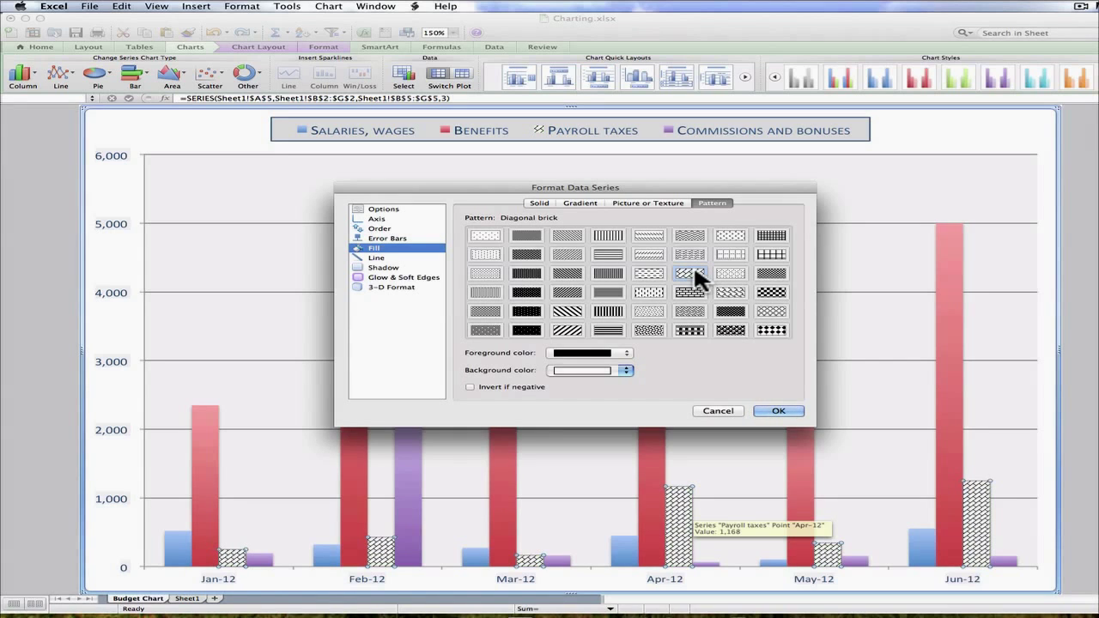
pyautogui.click(625, 352)
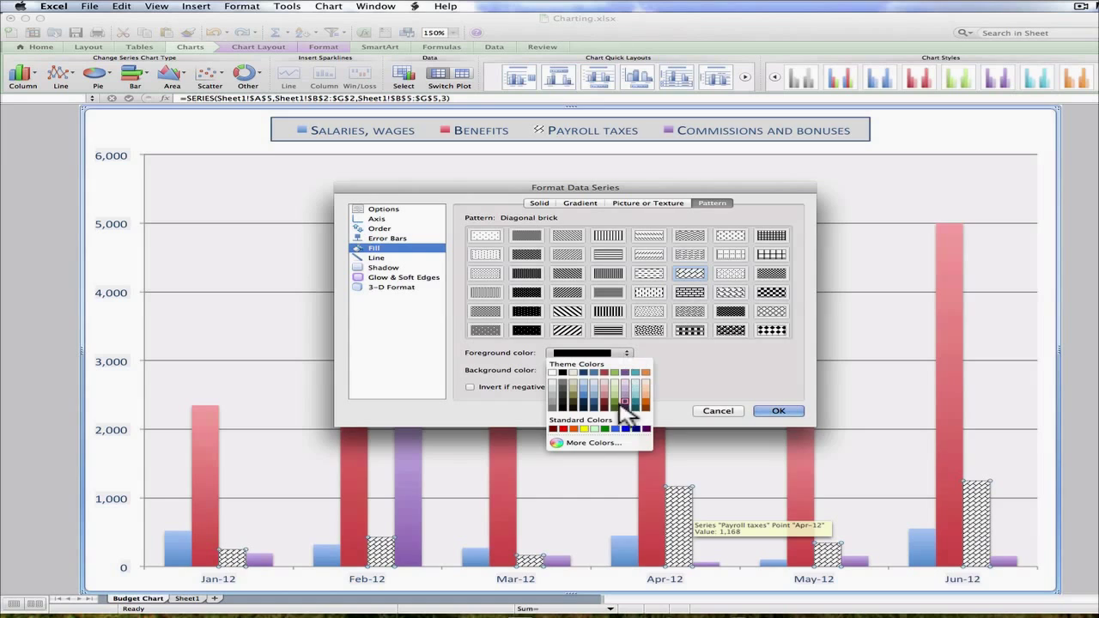
pyautogui.click(616, 403)
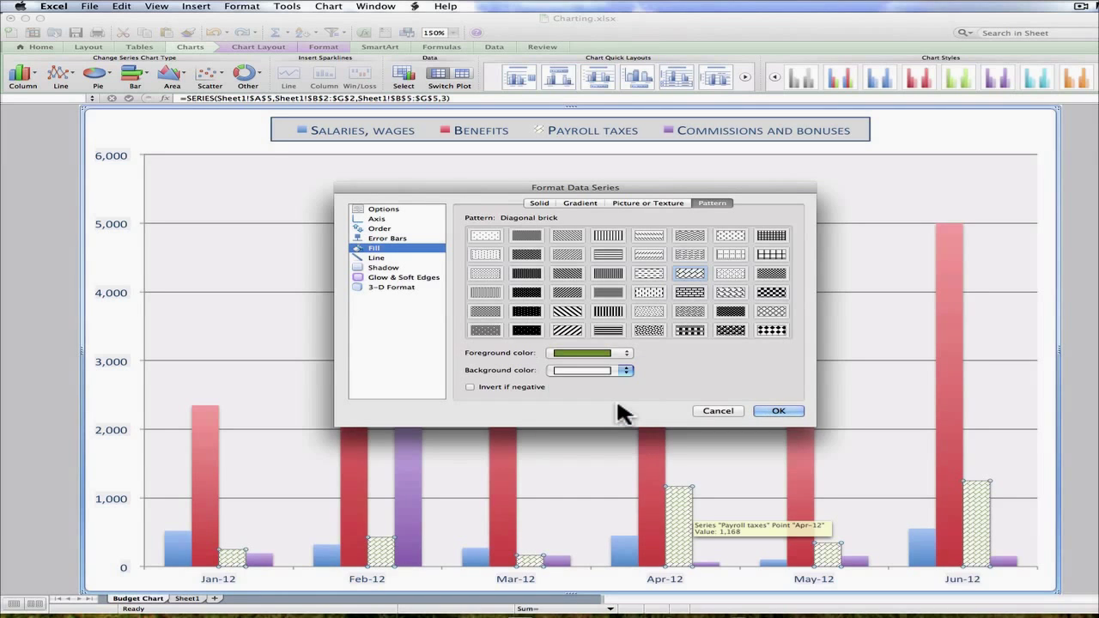
# - Set the Payroll taxes pattern to a dark green background with a light green foreground and apply the formatting
pyautogui.click(626, 369)
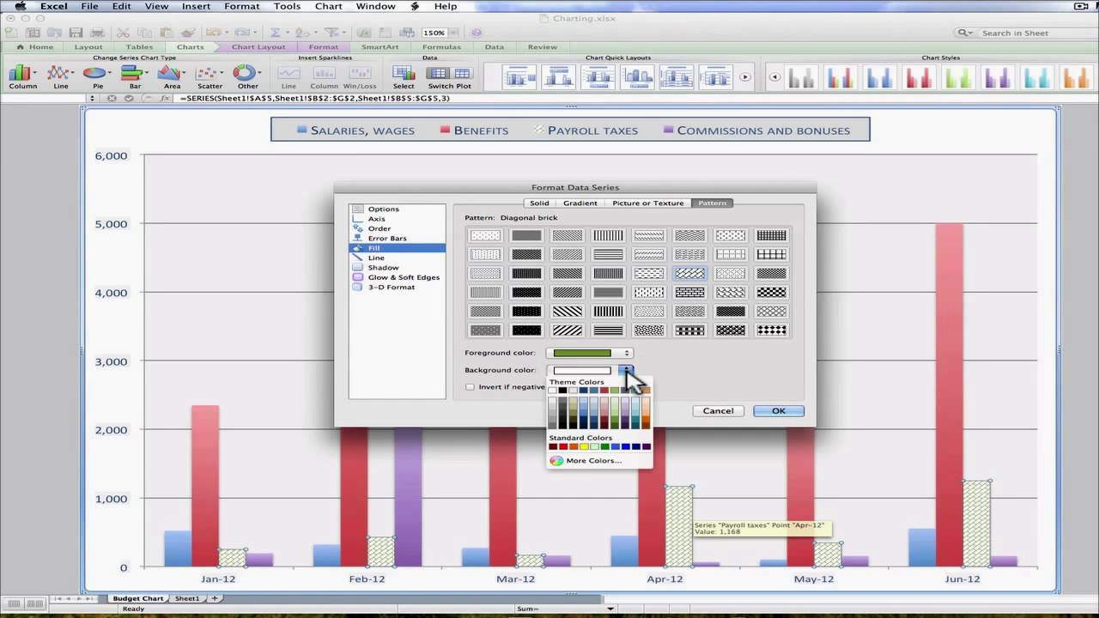
pyautogui.click(614, 416)
pyautogui.click(625, 353)
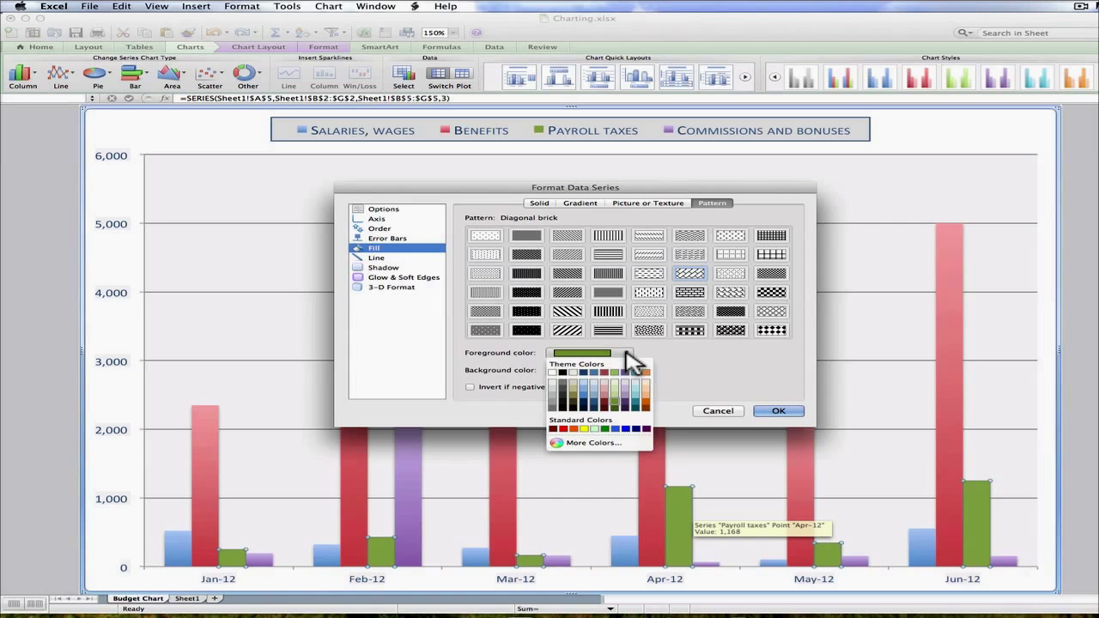
pyautogui.click(614, 383)
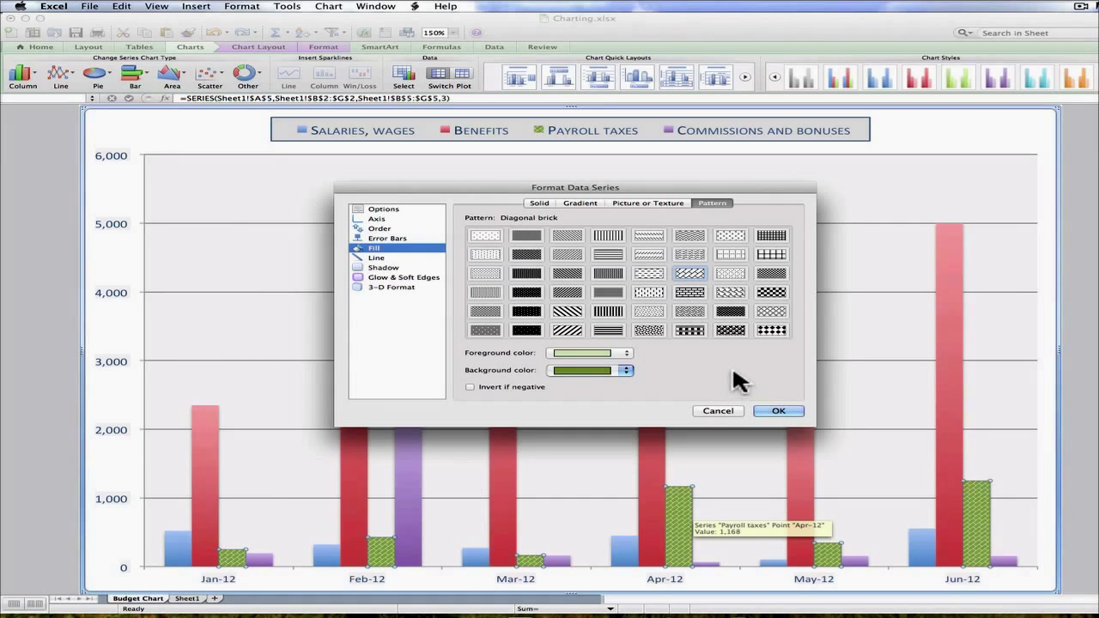
pyautogui.click(779, 412)
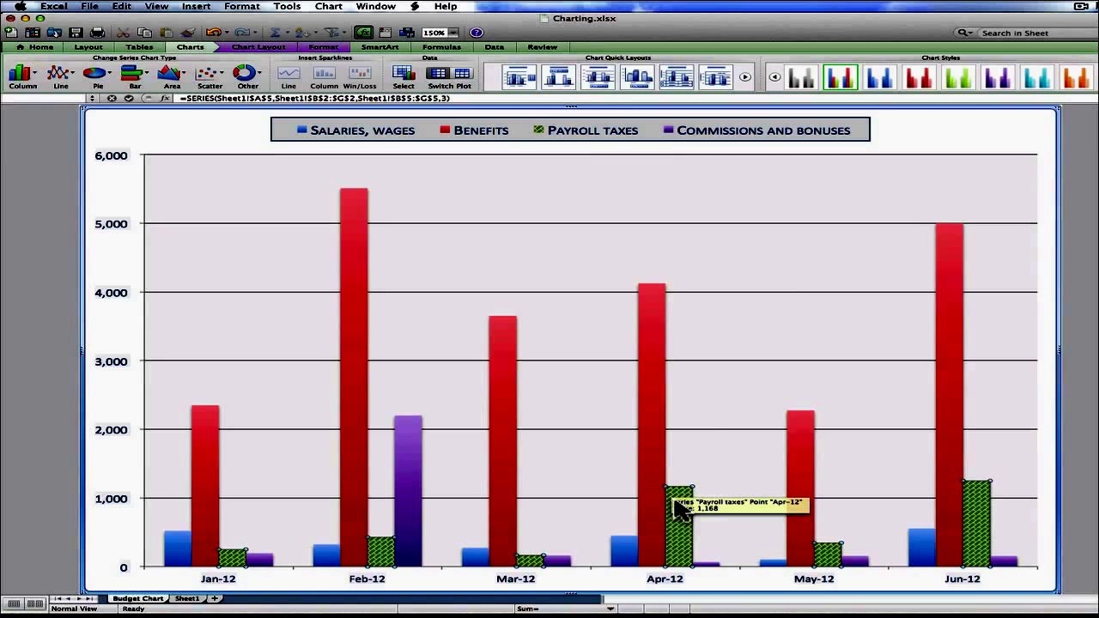
# - Give only the Feb-12 column of the Benefits series a solid dark red fill
pyautogui.click(356, 473)
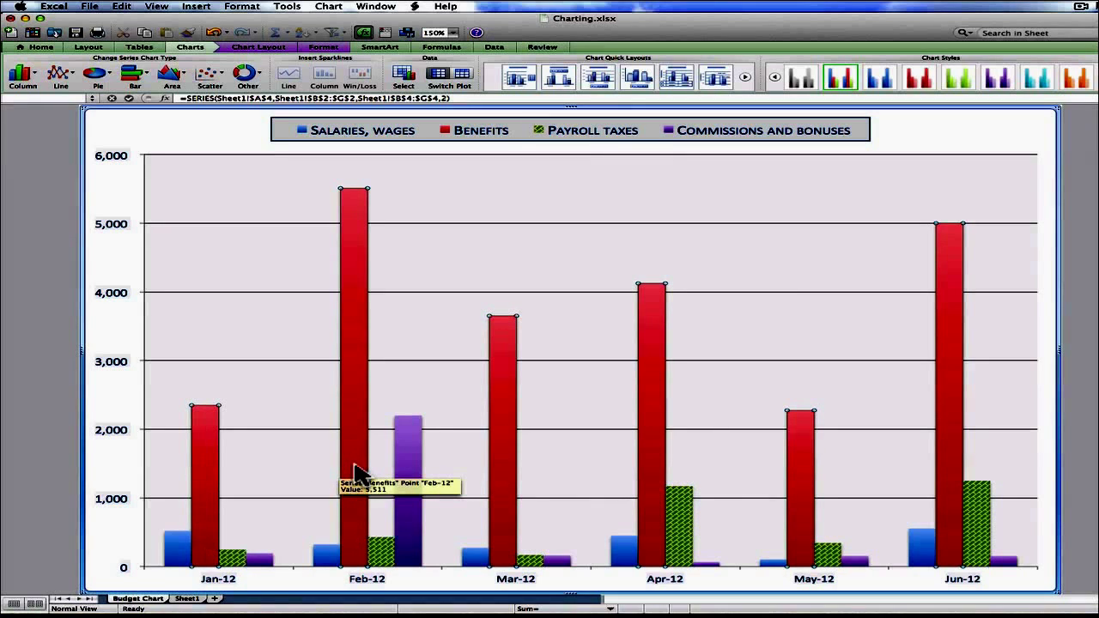
pyautogui.click(415, 478)
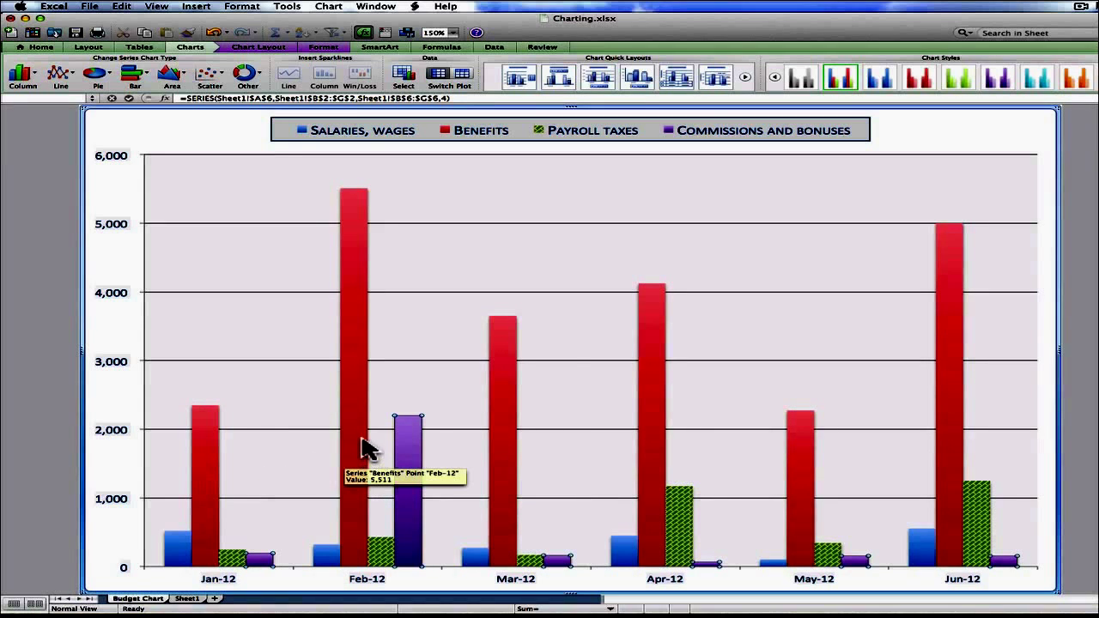
pyautogui.click(206, 468)
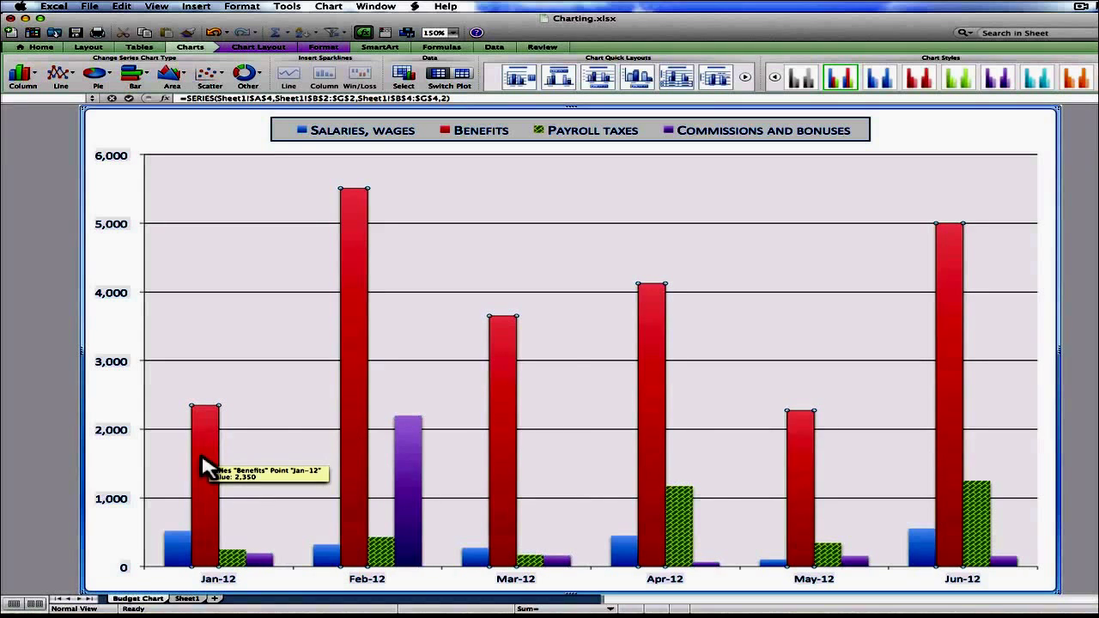
pyautogui.click(357, 426)
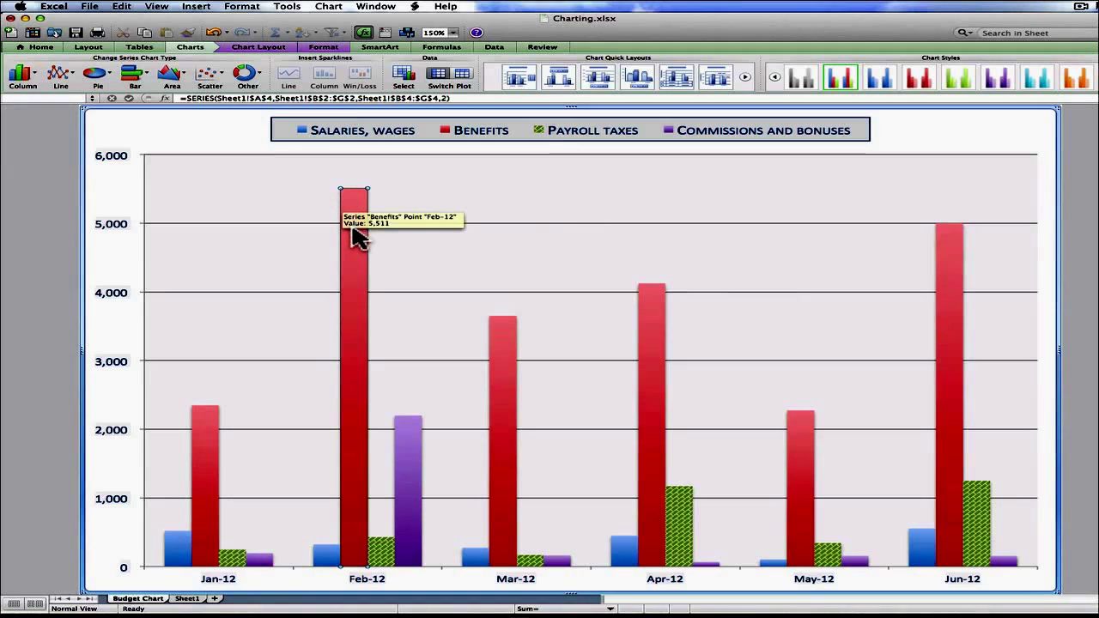
pyautogui.doubleClick(353, 280)
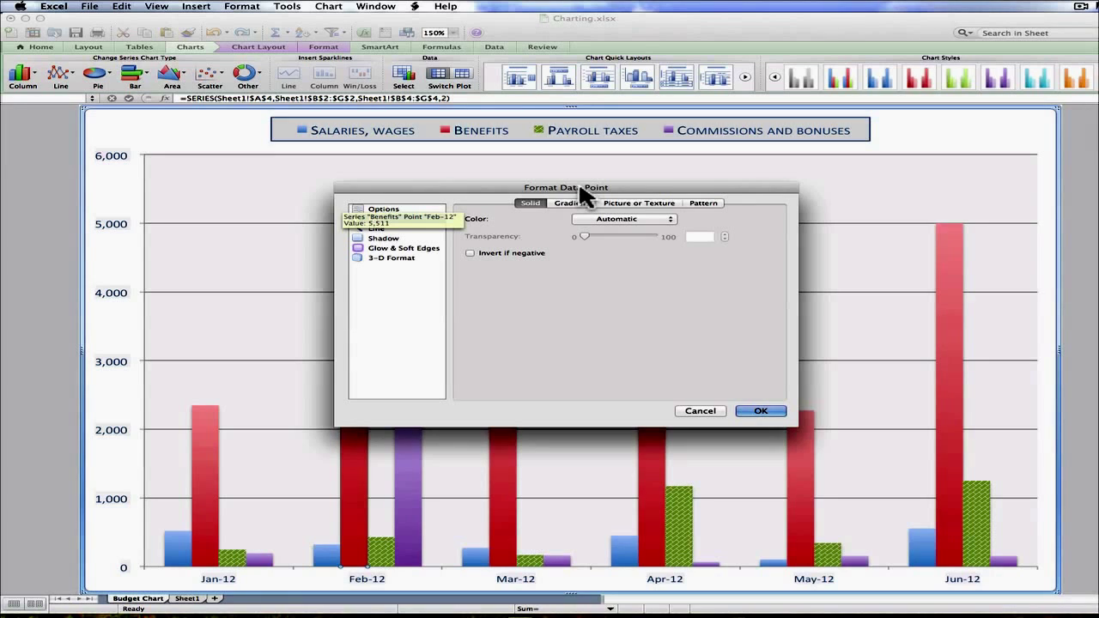
pyautogui.click(703, 205)
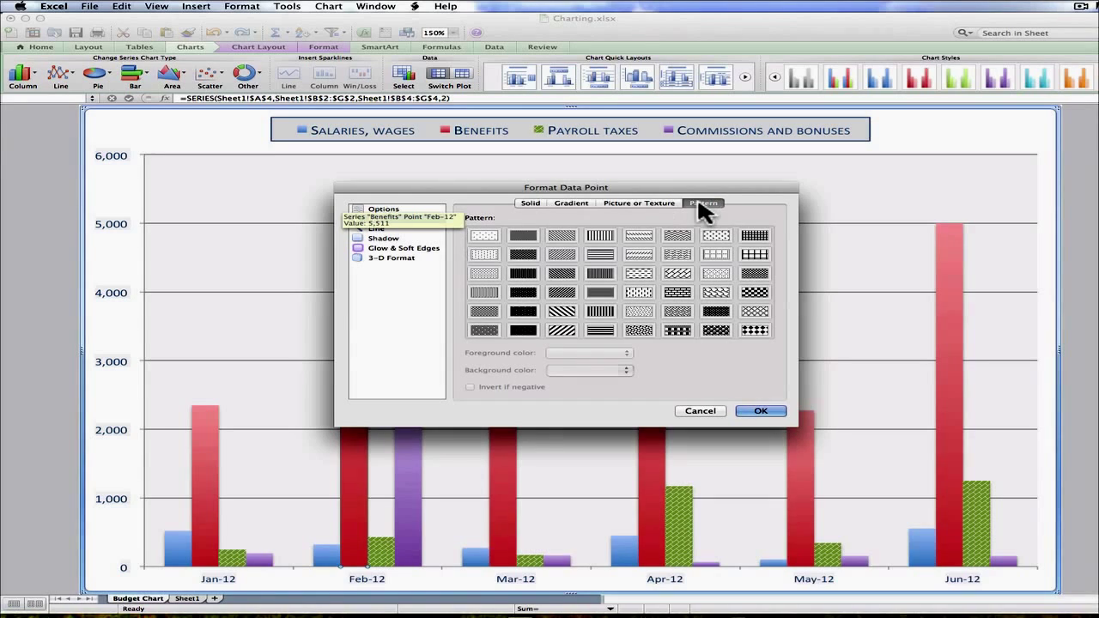
pyautogui.click(531, 203)
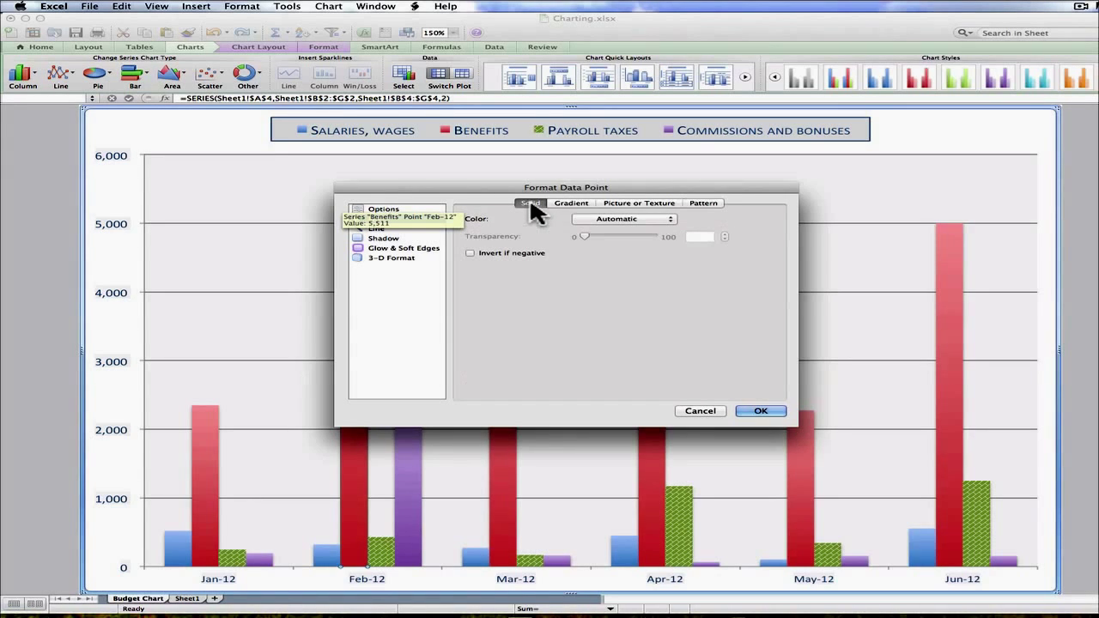
pyautogui.click(605, 219)
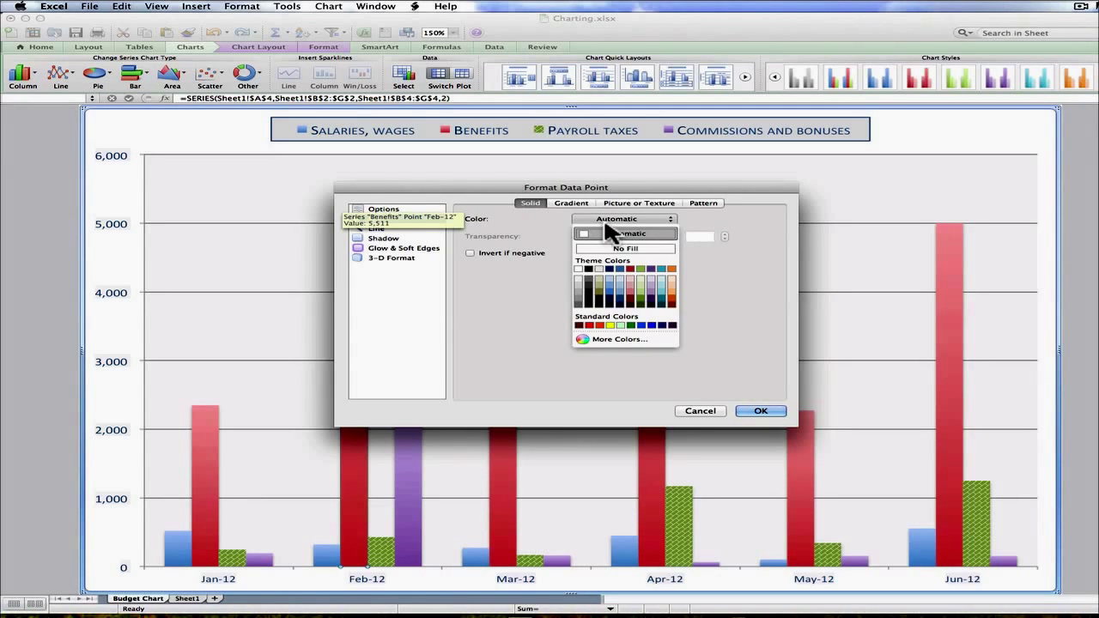
pyautogui.click(631, 301)
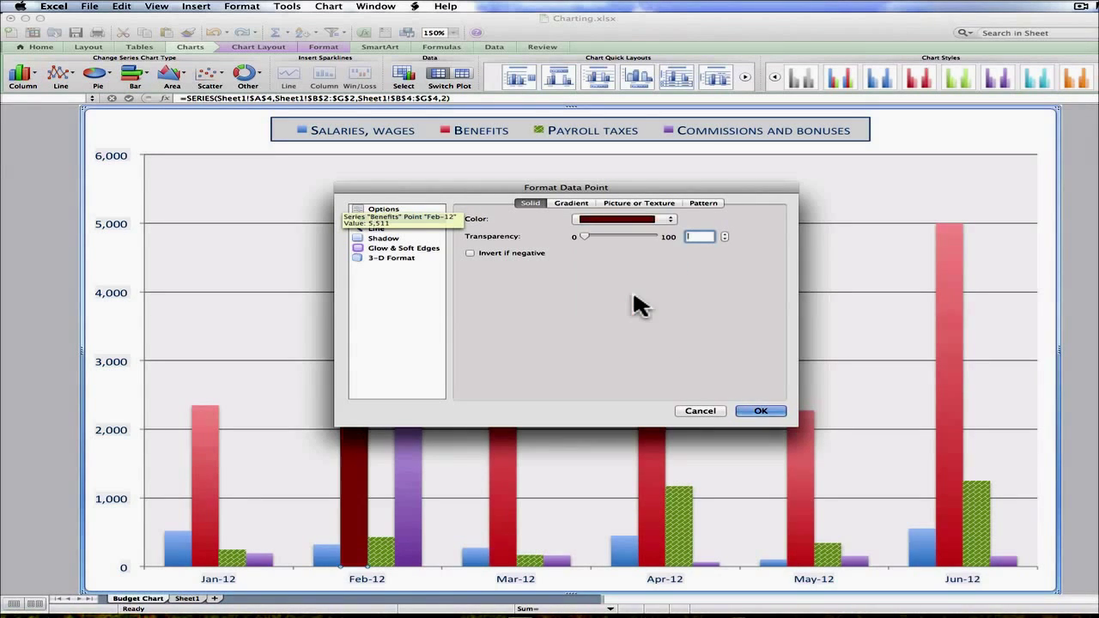
# - Apply the 25% pattern to the Feb-12 Benefits column with a dark red foreground and light grey background
pyautogui.click(703, 204)
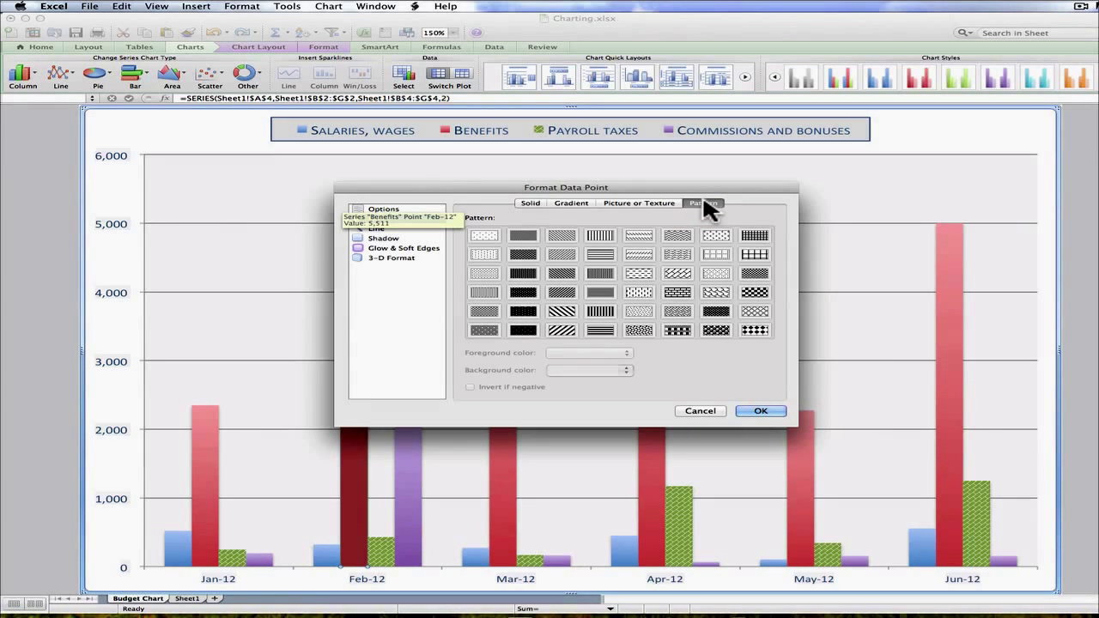
pyautogui.click(486, 291)
pyautogui.click(620, 370)
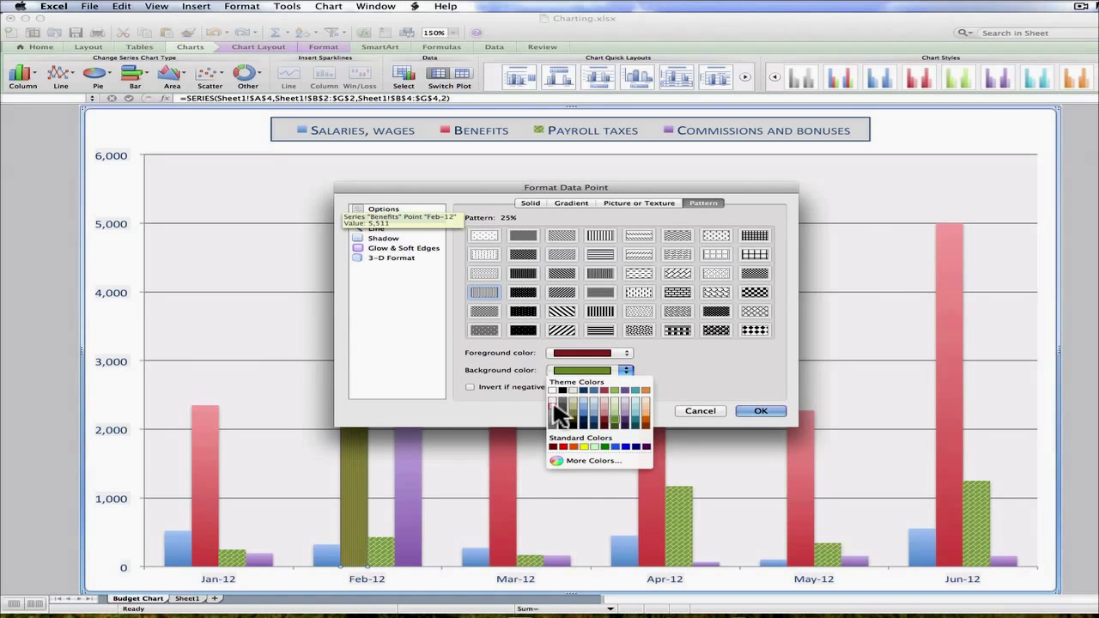
pyautogui.press('Escape')
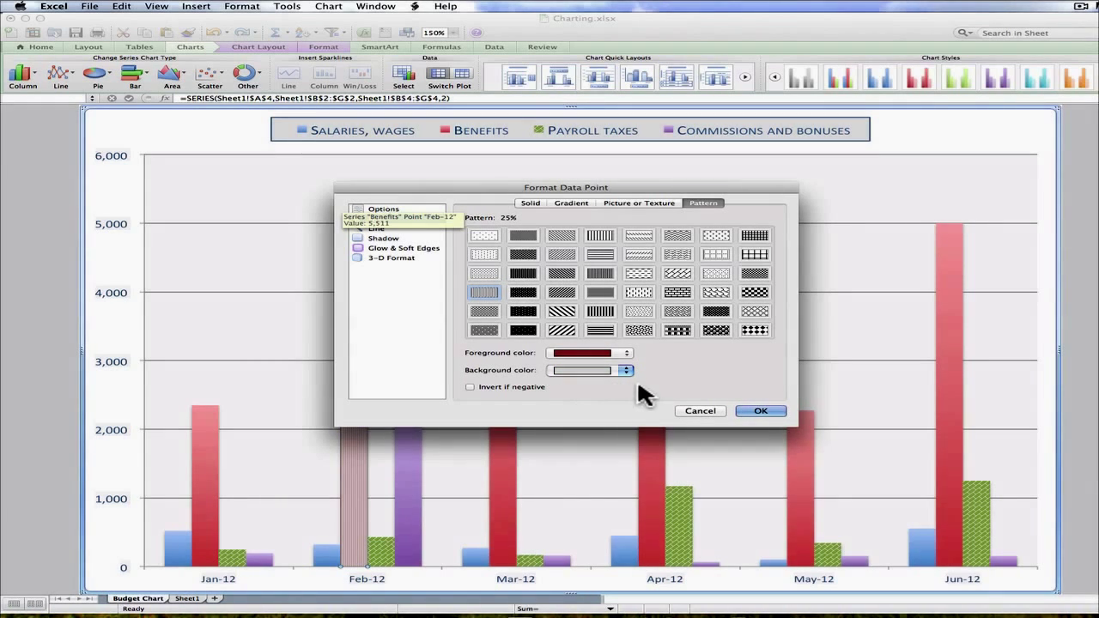
pyautogui.click(760, 411)
pyautogui.click(581, 229)
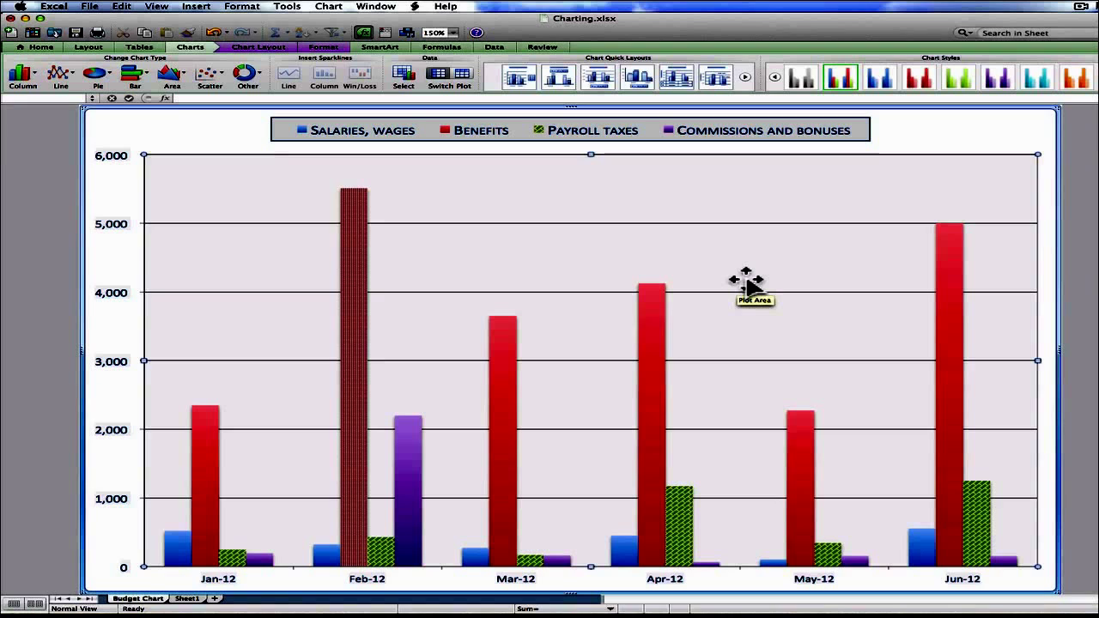
# - Review the options, fill and line settings of the Feb-12 Benefits column
pyautogui.click(352, 295)
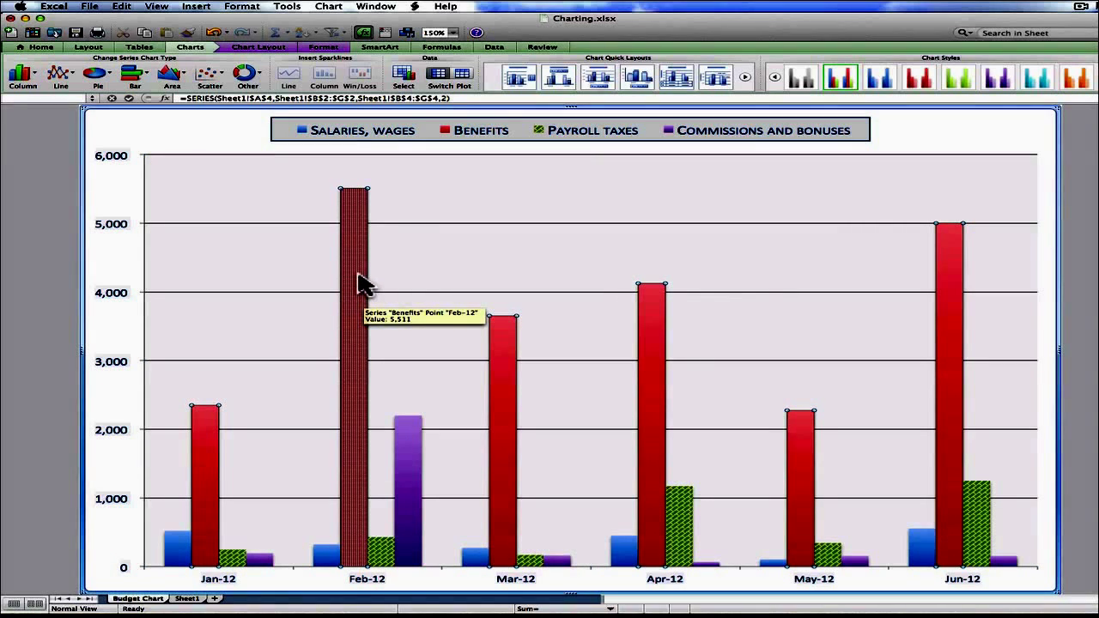
pyautogui.click(361, 284)
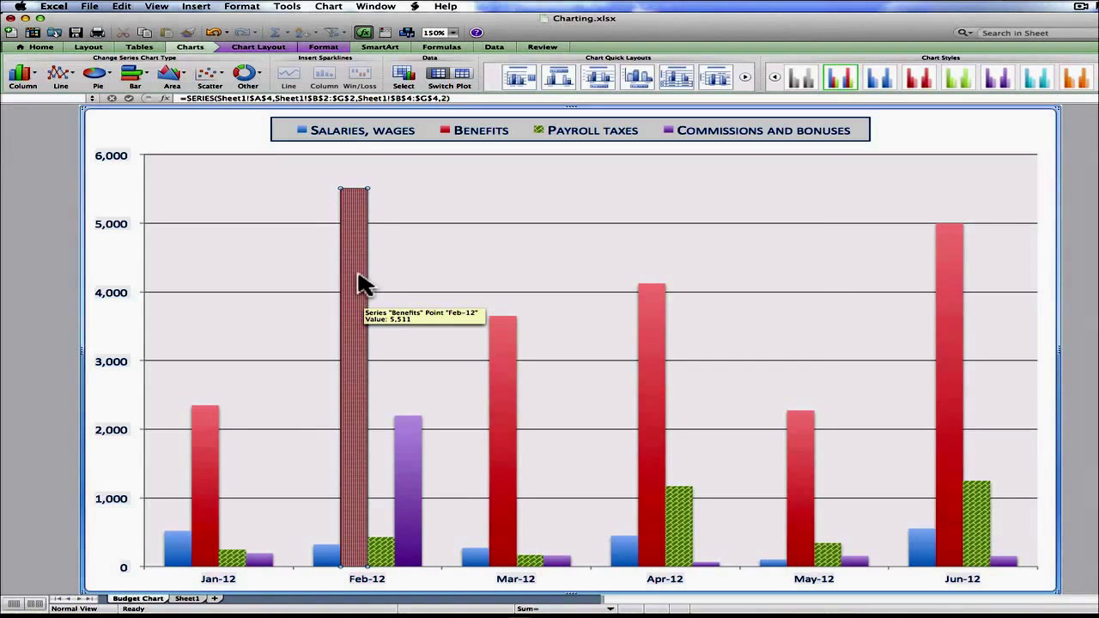
pyautogui.doubleClick(359, 277)
pyautogui.click(378, 211)
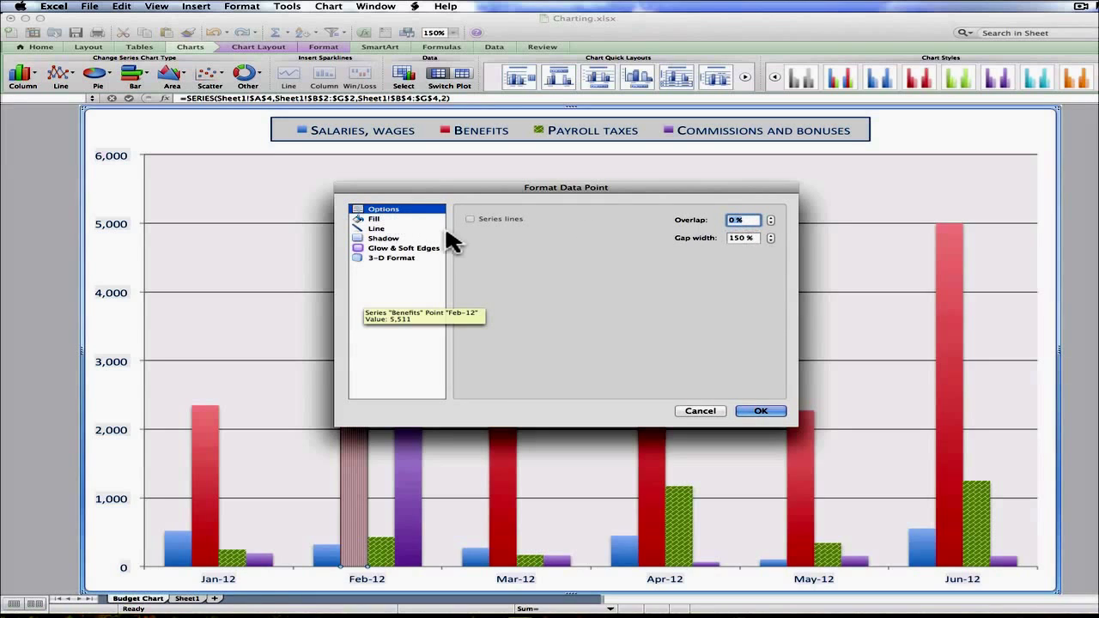
pyautogui.click(375, 219)
pyautogui.click(380, 228)
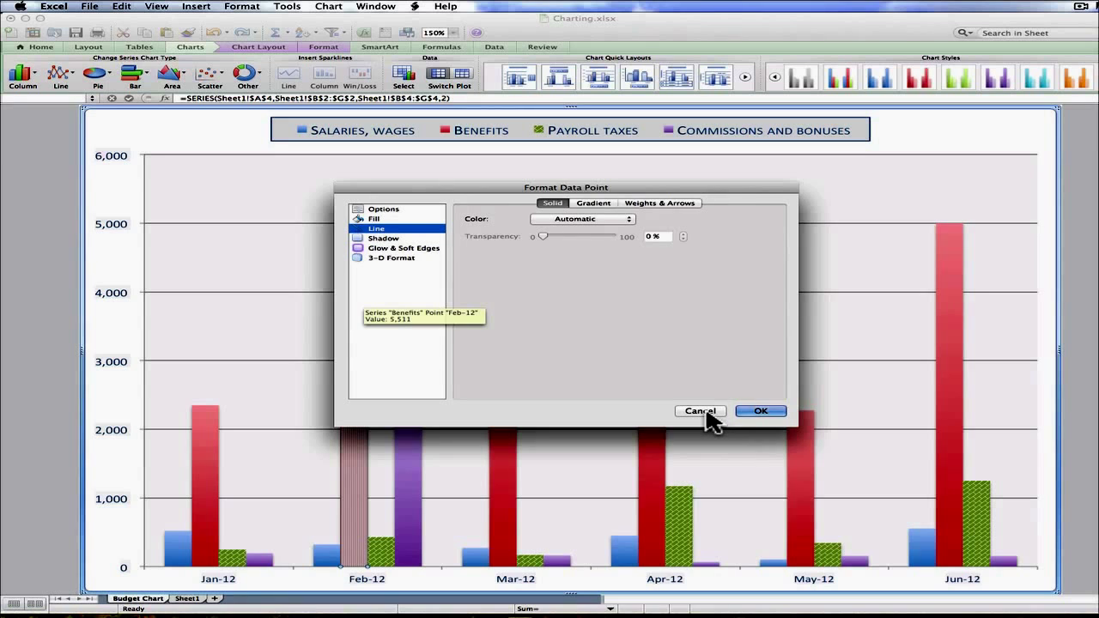
pyautogui.click(763, 413)
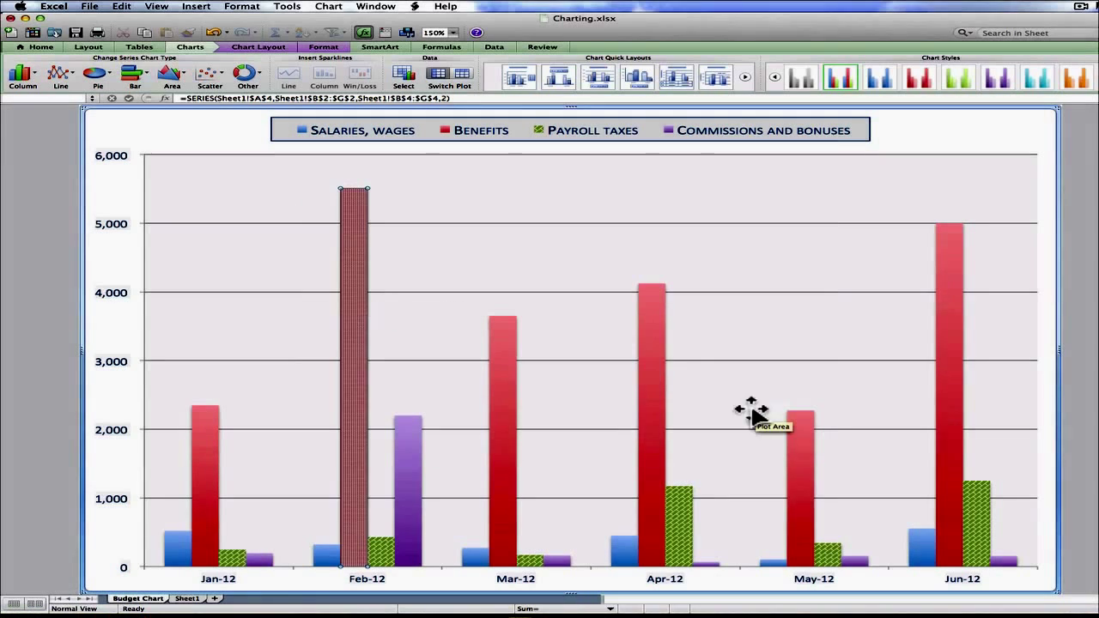
# - Change the whole chart's type from clustered columns to 3-D Stacked Column
pyautogui.click(565, 257)
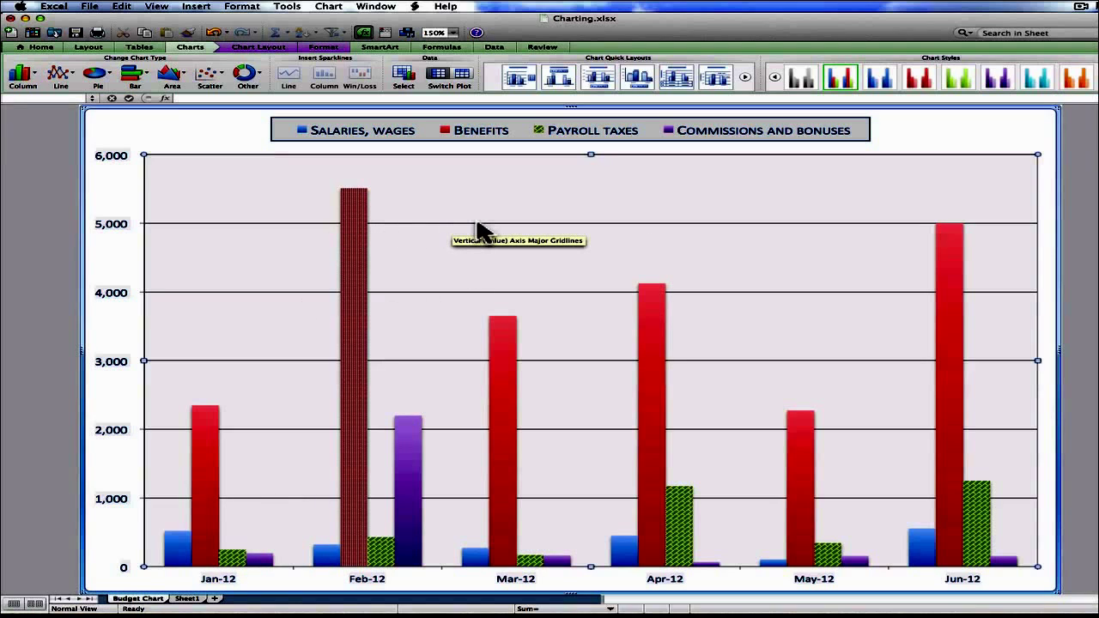
pyautogui.click(39, 79)
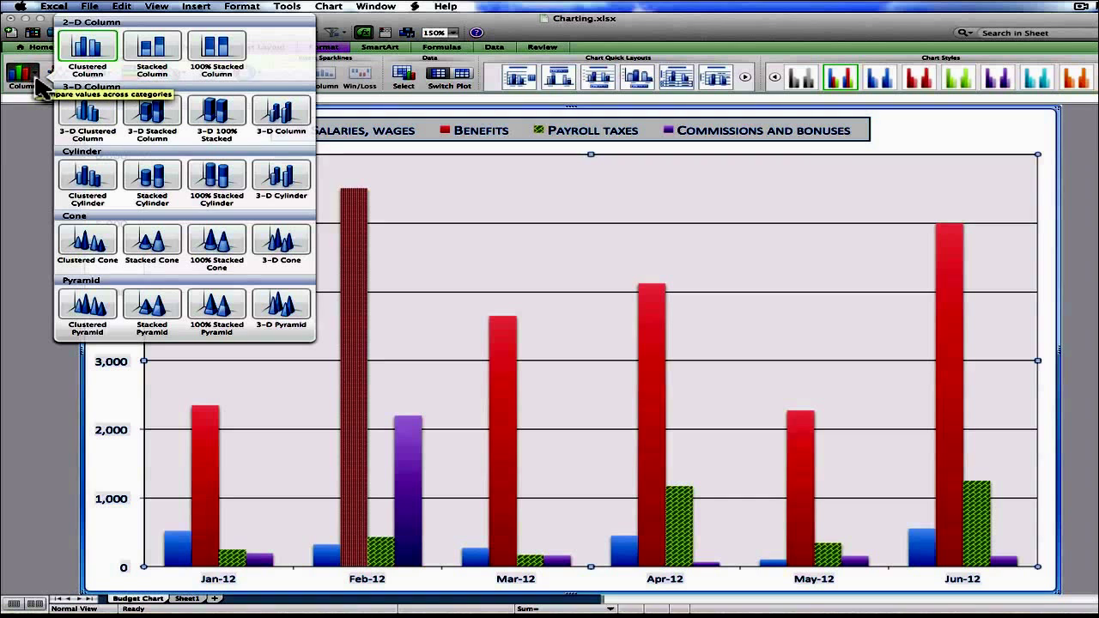
pyautogui.click(163, 119)
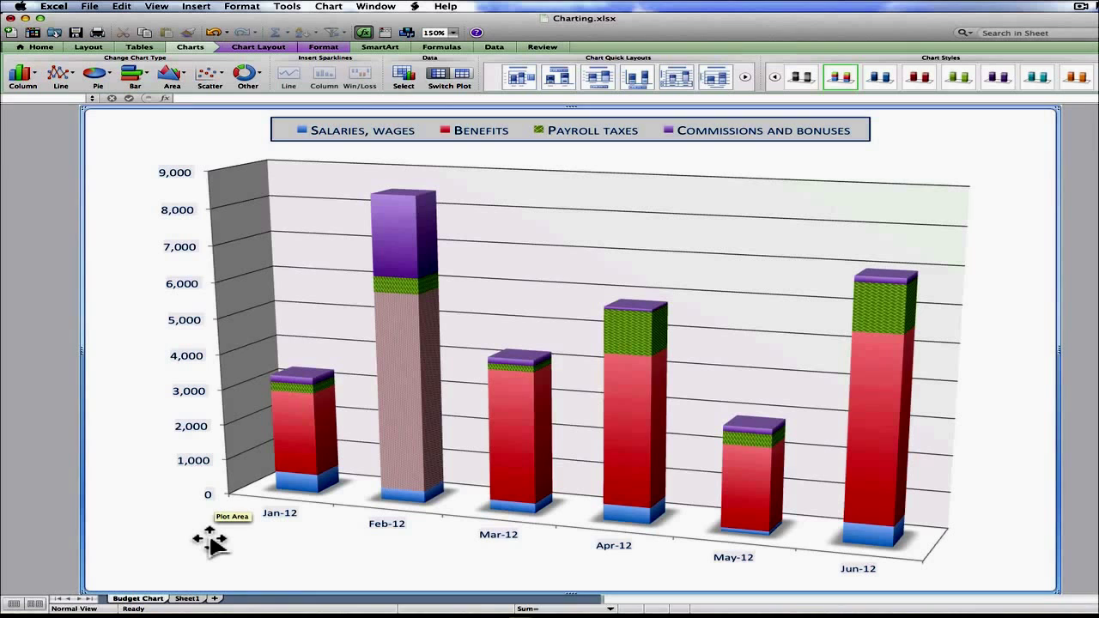
# - Give the floor of the 3-D chart a solid grey fill and apply the formatting
pyautogui.doubleClick(357, 496)
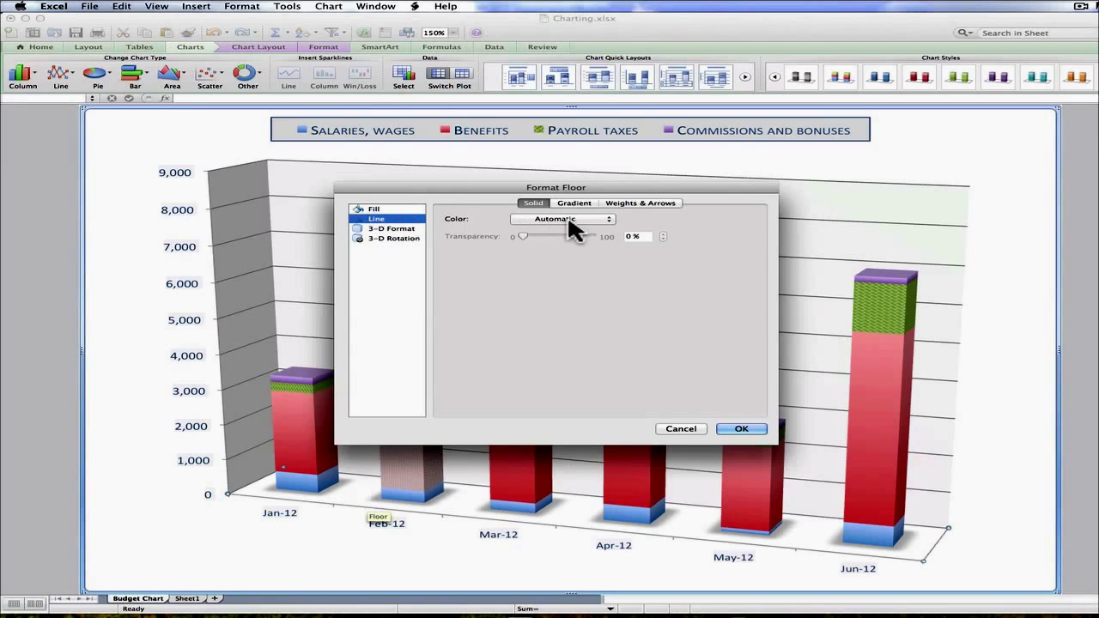
pyautogui.click(394, 210)
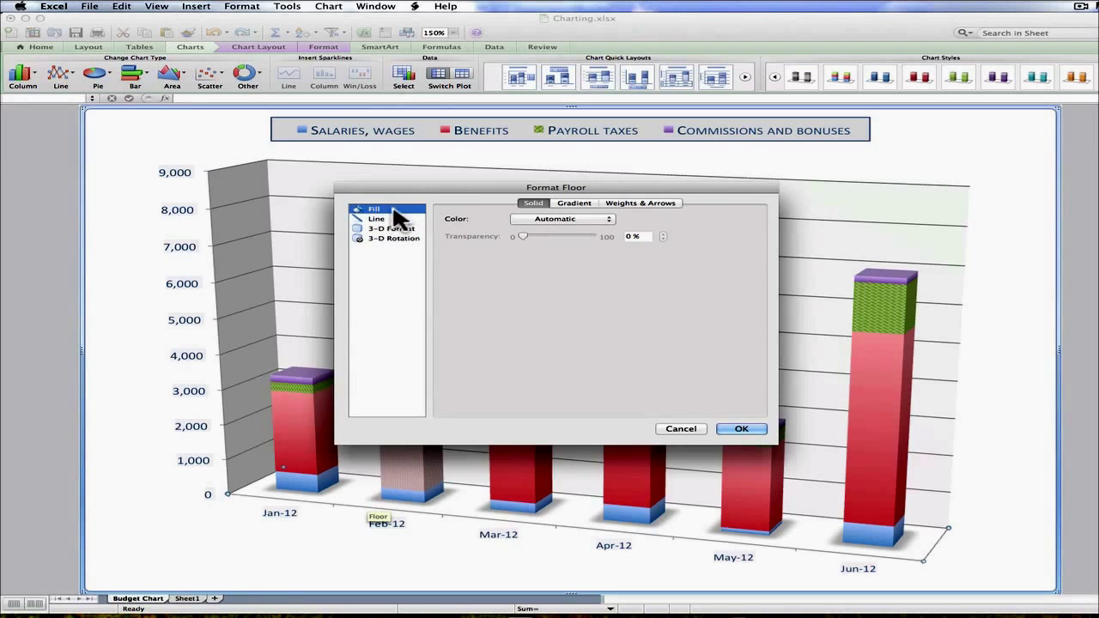
pyautogui.click(592, 220)
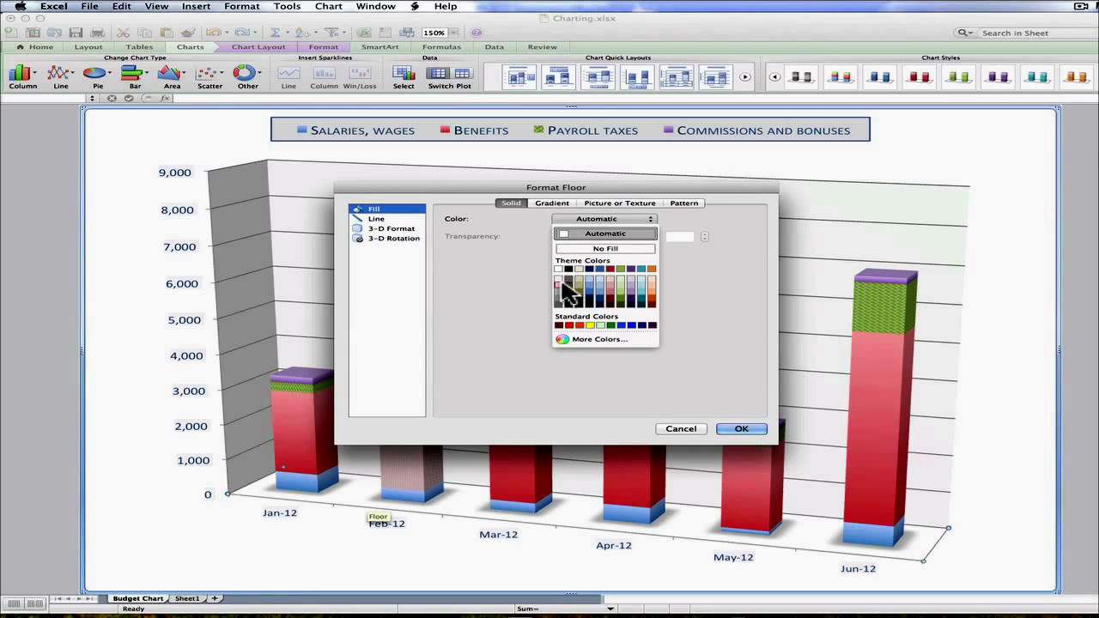
pyautogui.click(564, 283)
pyautogui.click(743, 430)
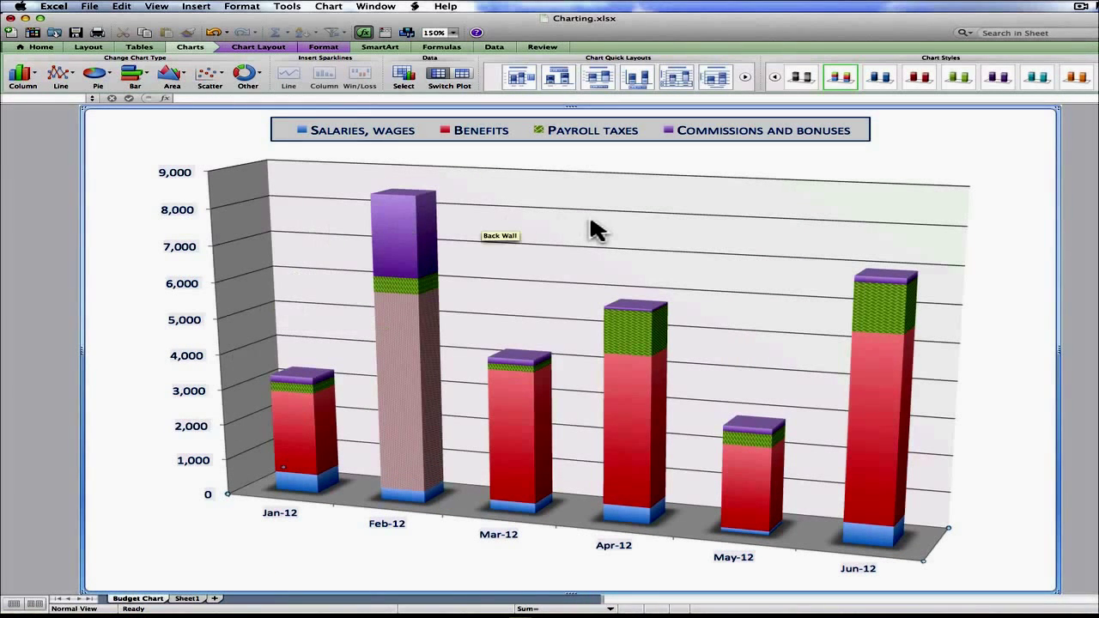
# - Fill the chart area background with a solid light grey theme color and apply it
pyautogui.click(1011, 151)
pyautogui.doubleClick(1011, 150)
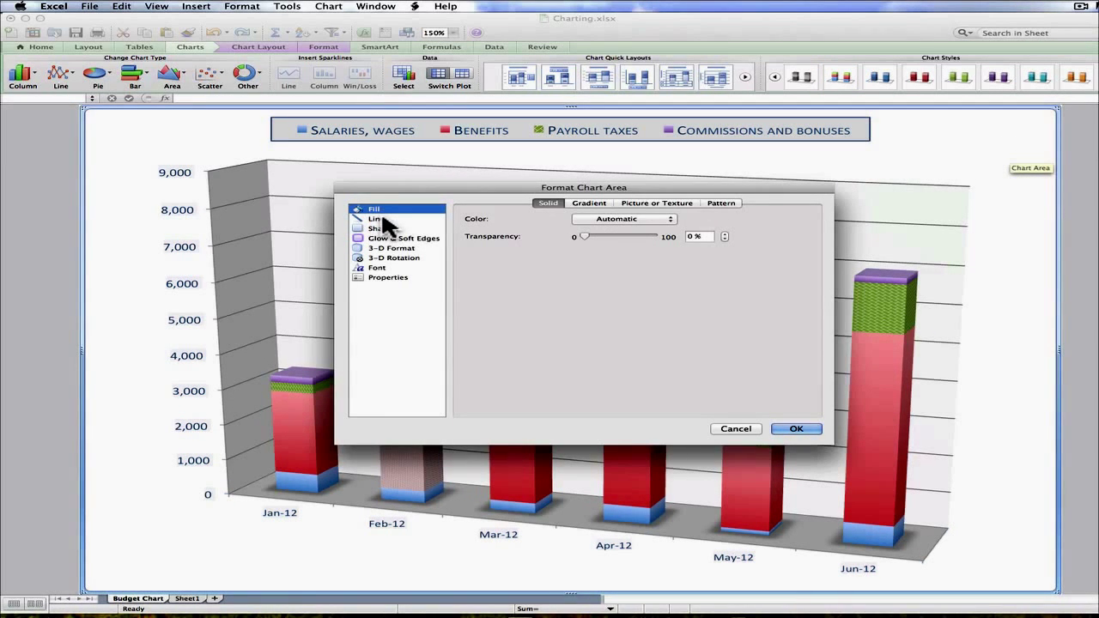
pyautogui.click(631, 218)
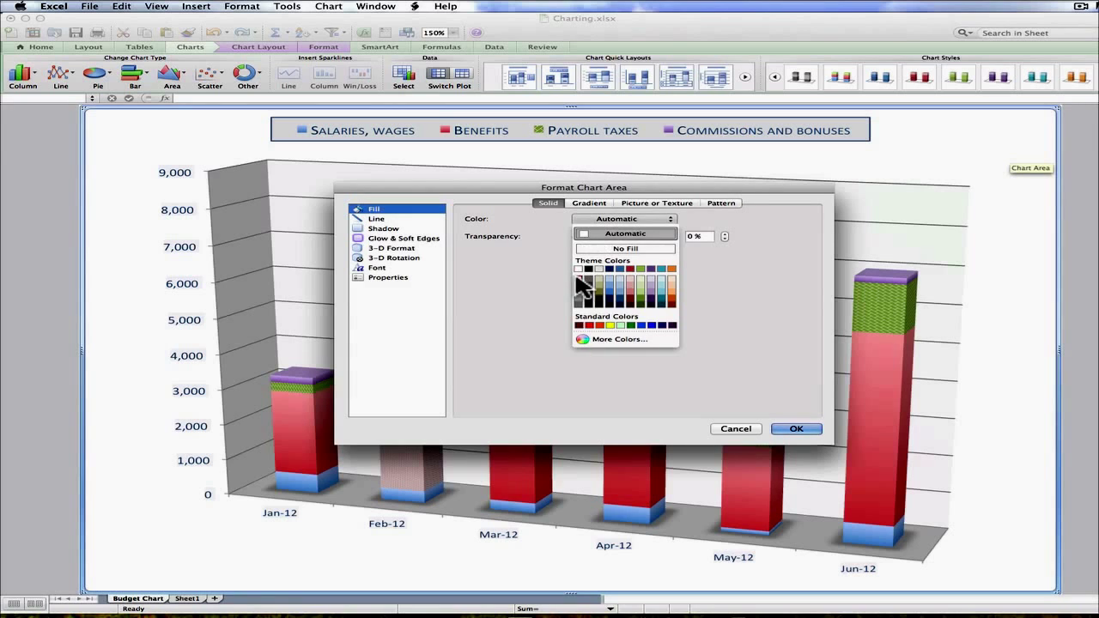
pyautogui.click(577, 278)
pyautogui.click(785, 429)
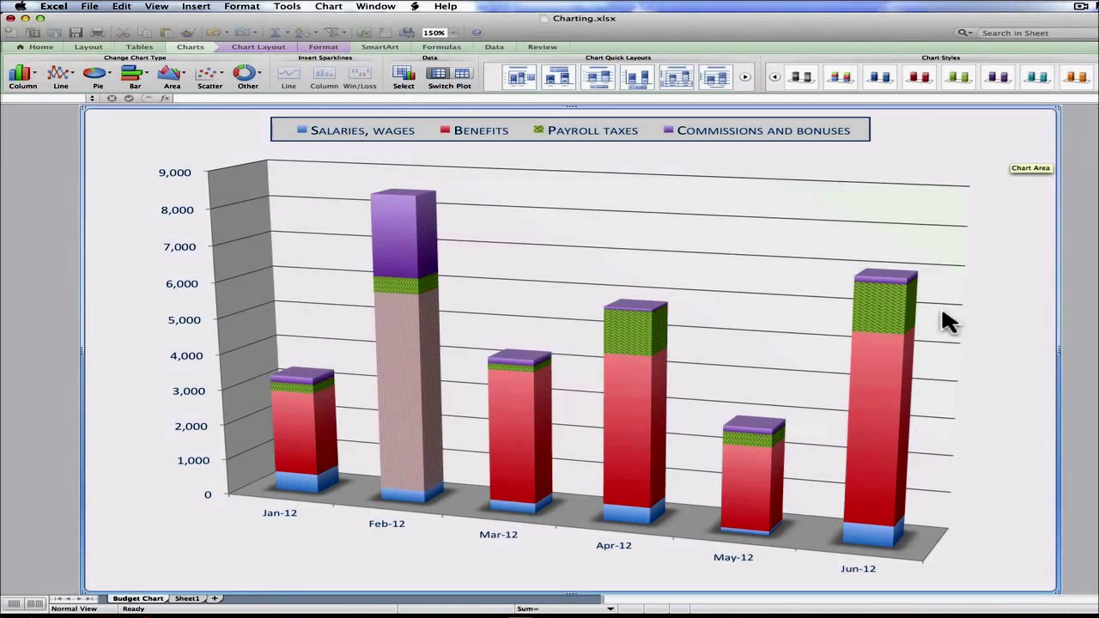